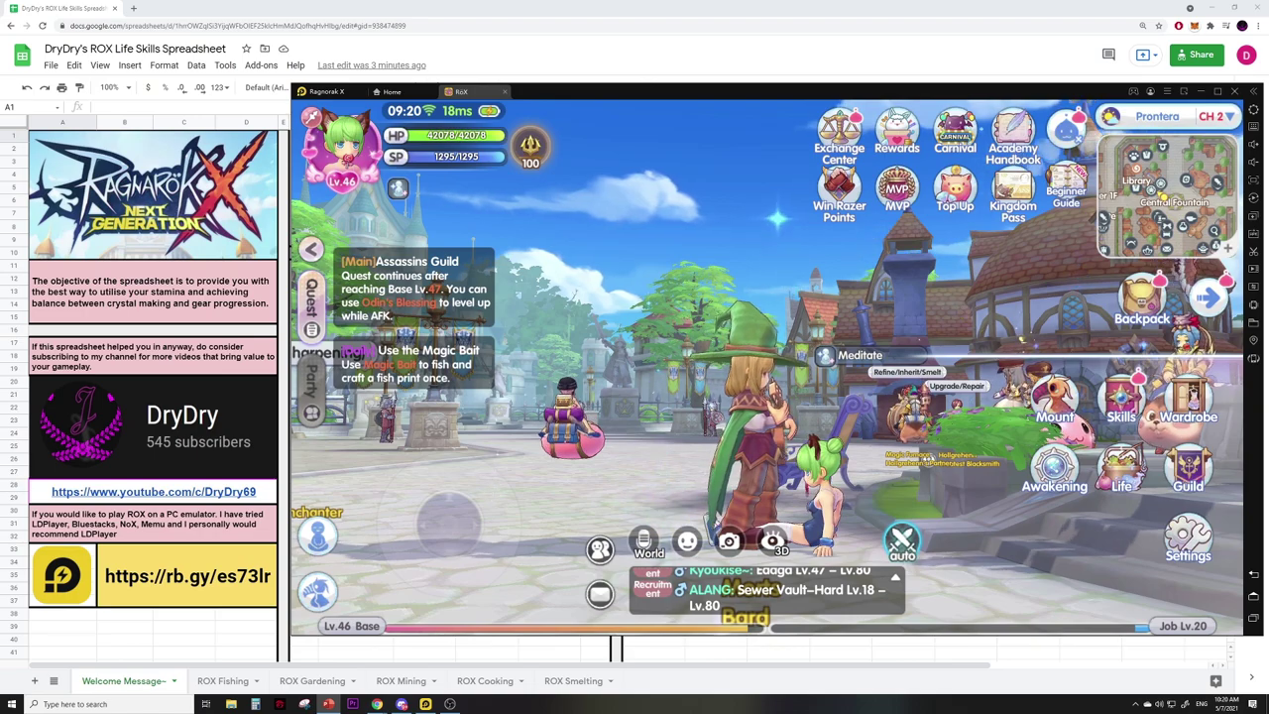
Step: Check the Exchange Center's 'I want to sell' listings, then close it to show the Ro Life skills overview
{"action": "left_click", "coordinate": [850, 169]}
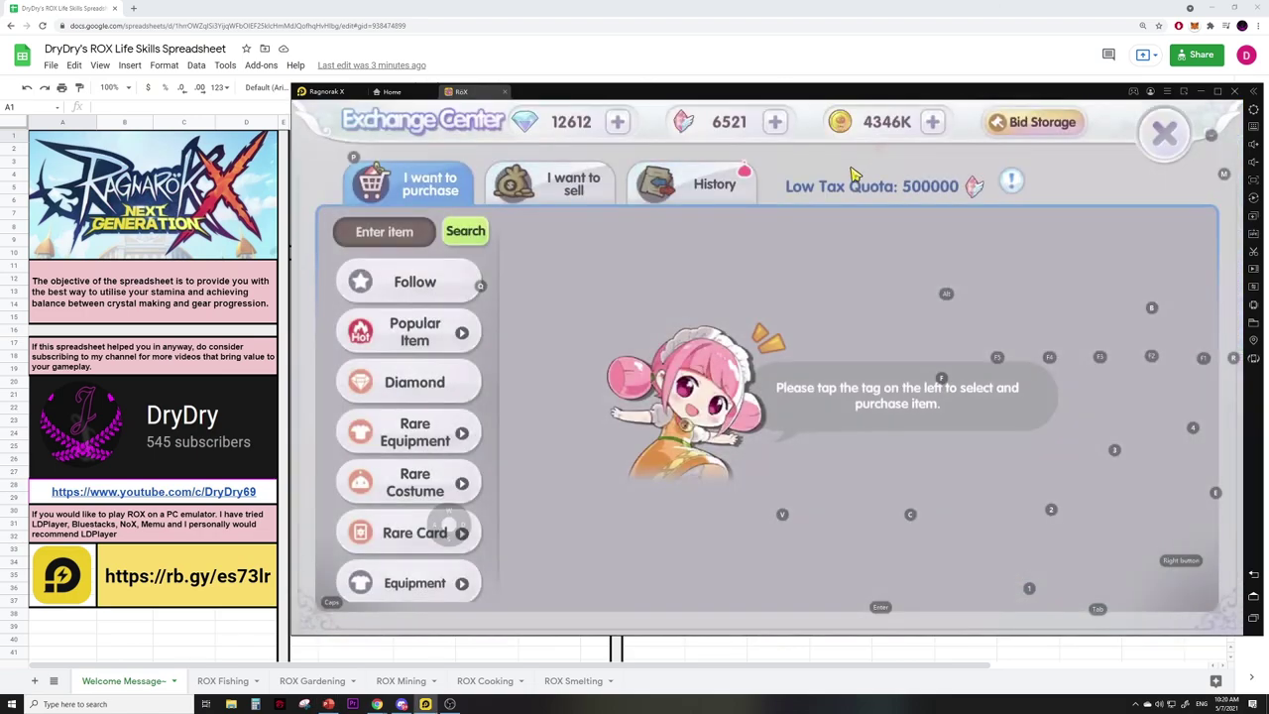
{"action": "left_click", "coordinate": [571, 189]}
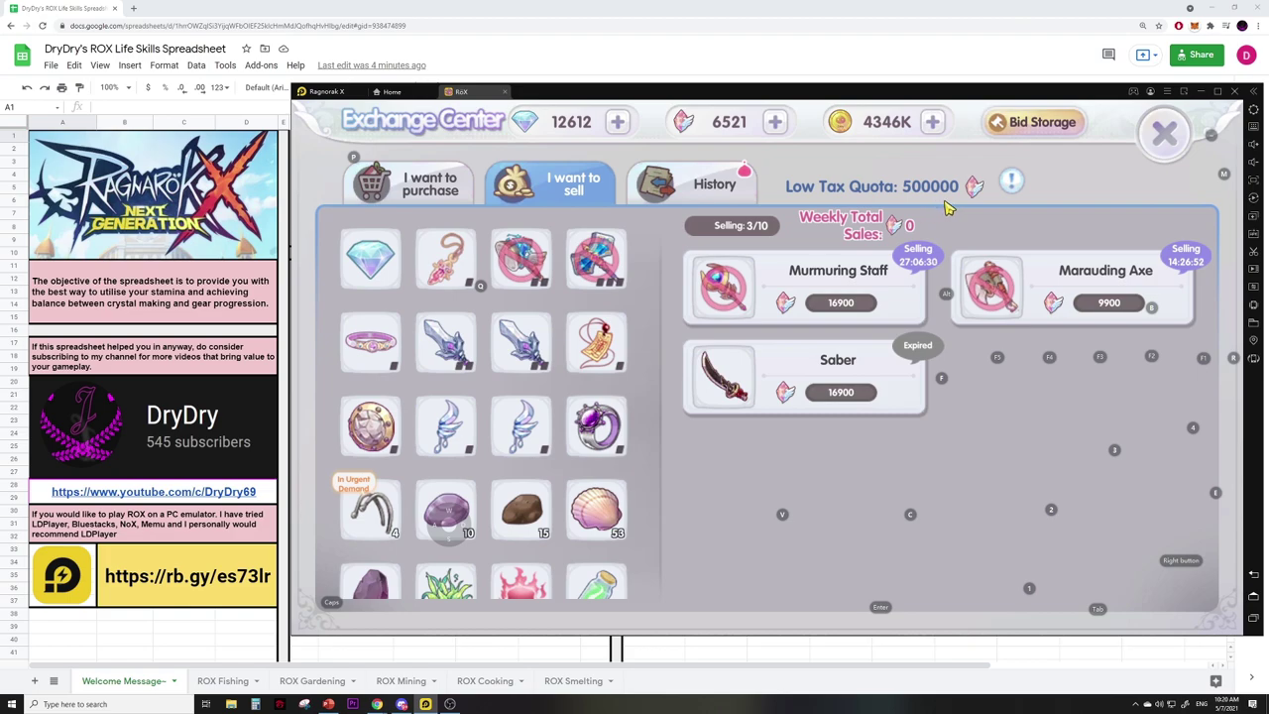
{"action": "left_click", "coordinate": [1165, 133]}
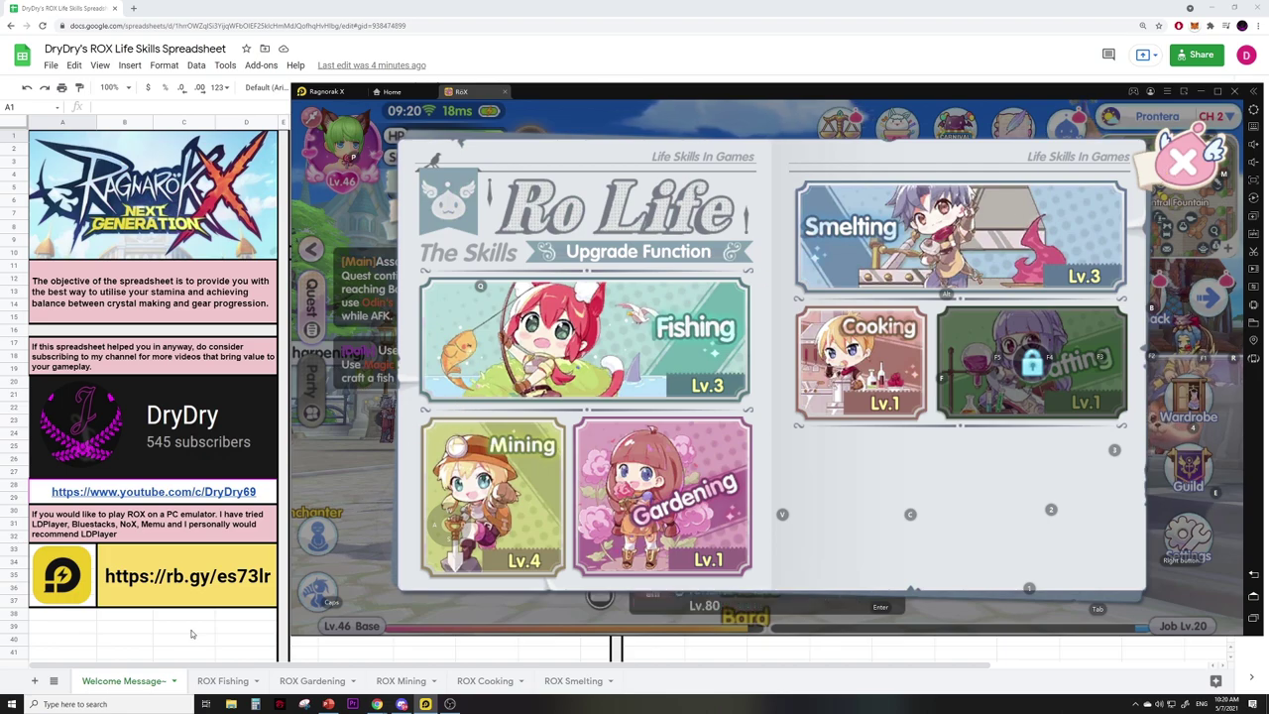
Step: Leave the Ro Life panel and reopen the Exchange Center purchase page
{"action": "left_click", "coordinate": [201, 631]}
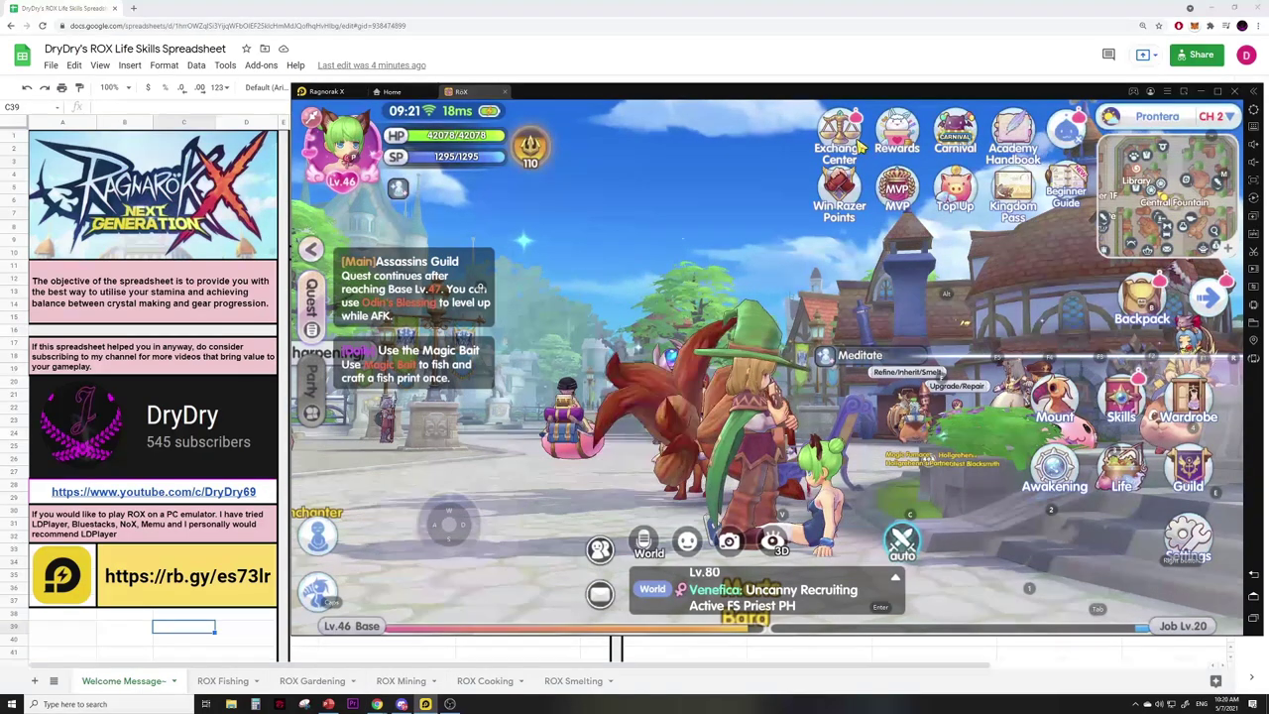
{"action": "left_click", "coordinate": [839, 134]}
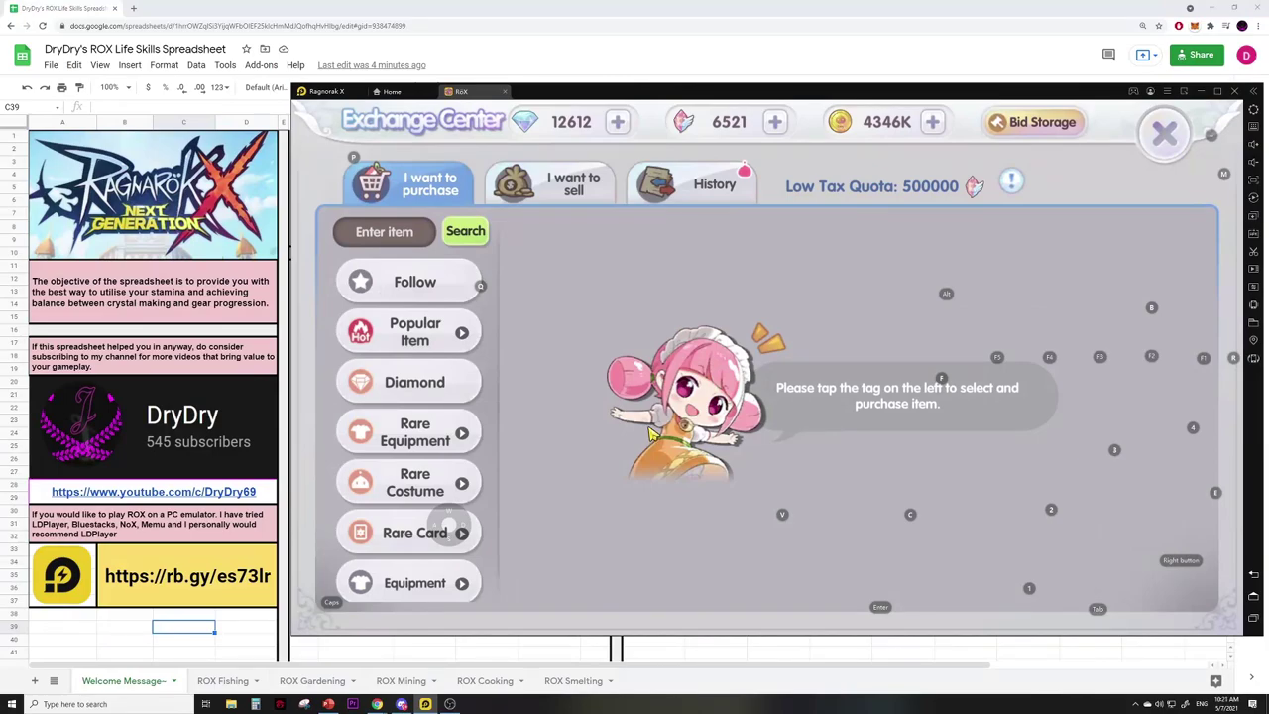
Step: Bring up the ROX Fishing sheet's price tables, then return to the game's Exchange Center
{"action": "left_click", "coordinate": [425, 704]}
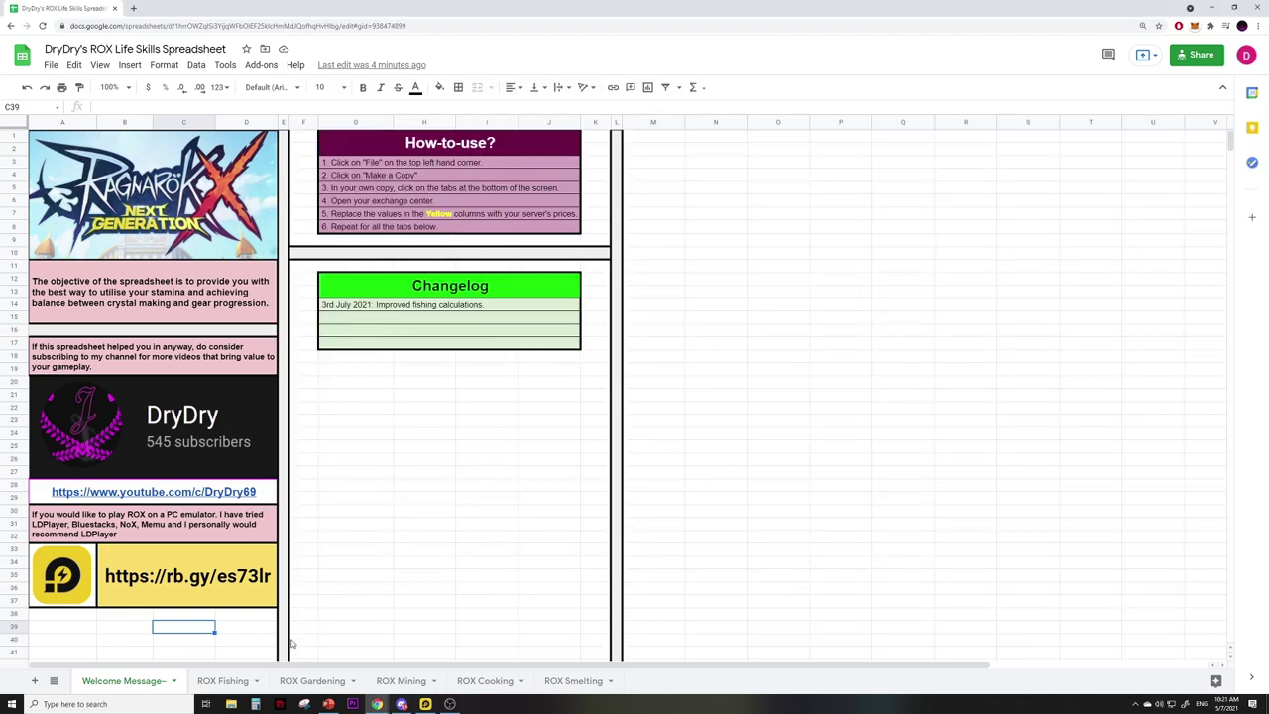
{"action": "left_click", "coordinate": [222, 680]}
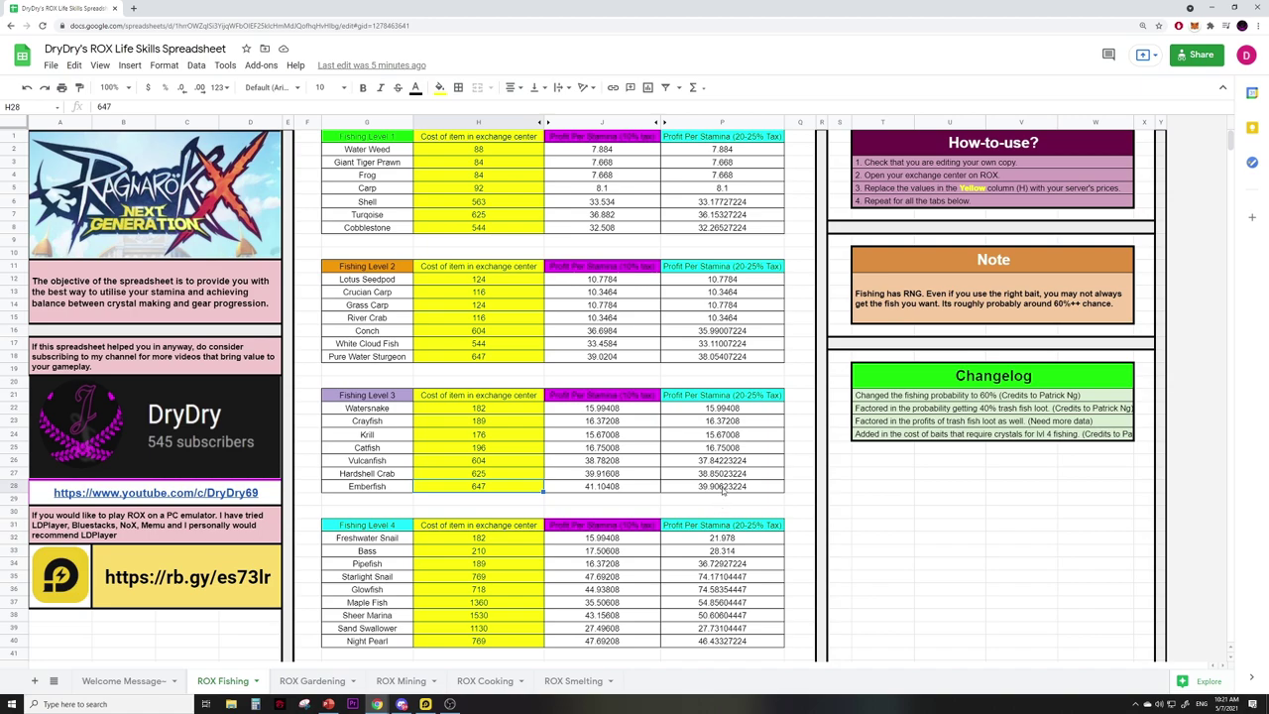
{"action": "key", "text": "alt+Tab"}
Step: List the Exchange's Item > Fishing-related listings to read current fish prices
{"action": "scroll", "coordinate": [431, 416], "scroll_direction": "down", "scroll_amount": 3}
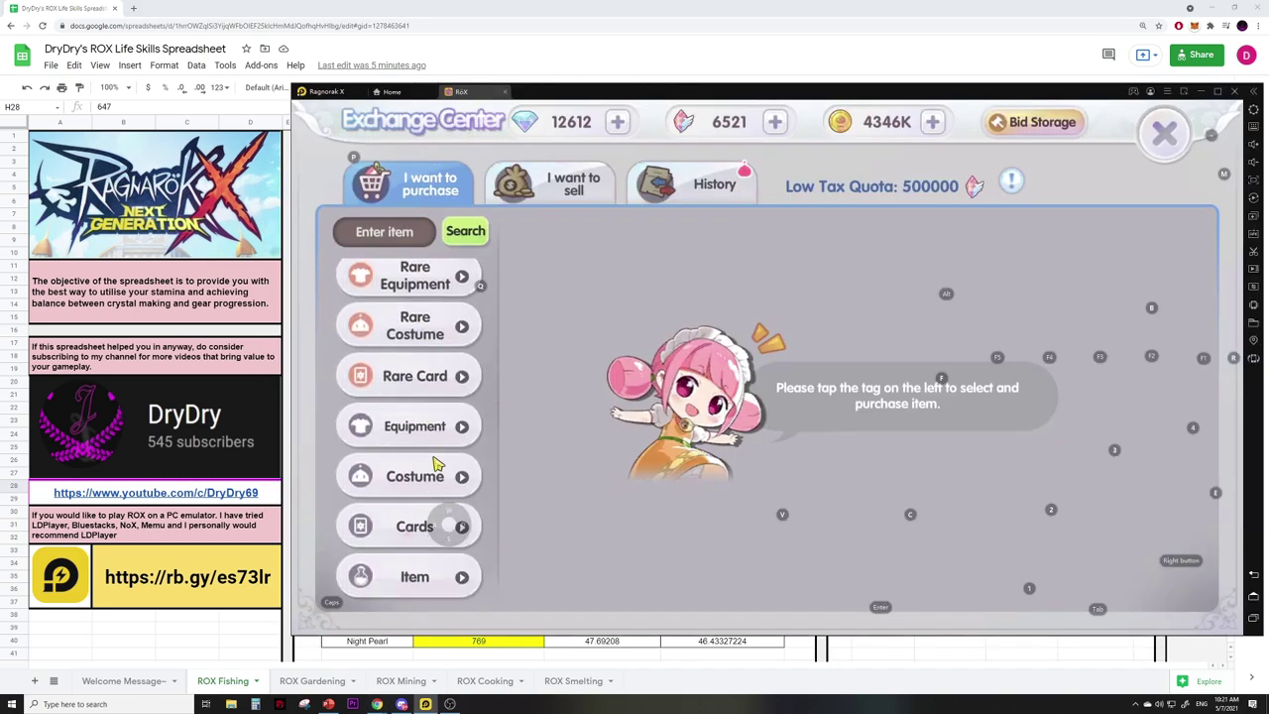
{"action": "left_click", "coordinate": [392, 581]}
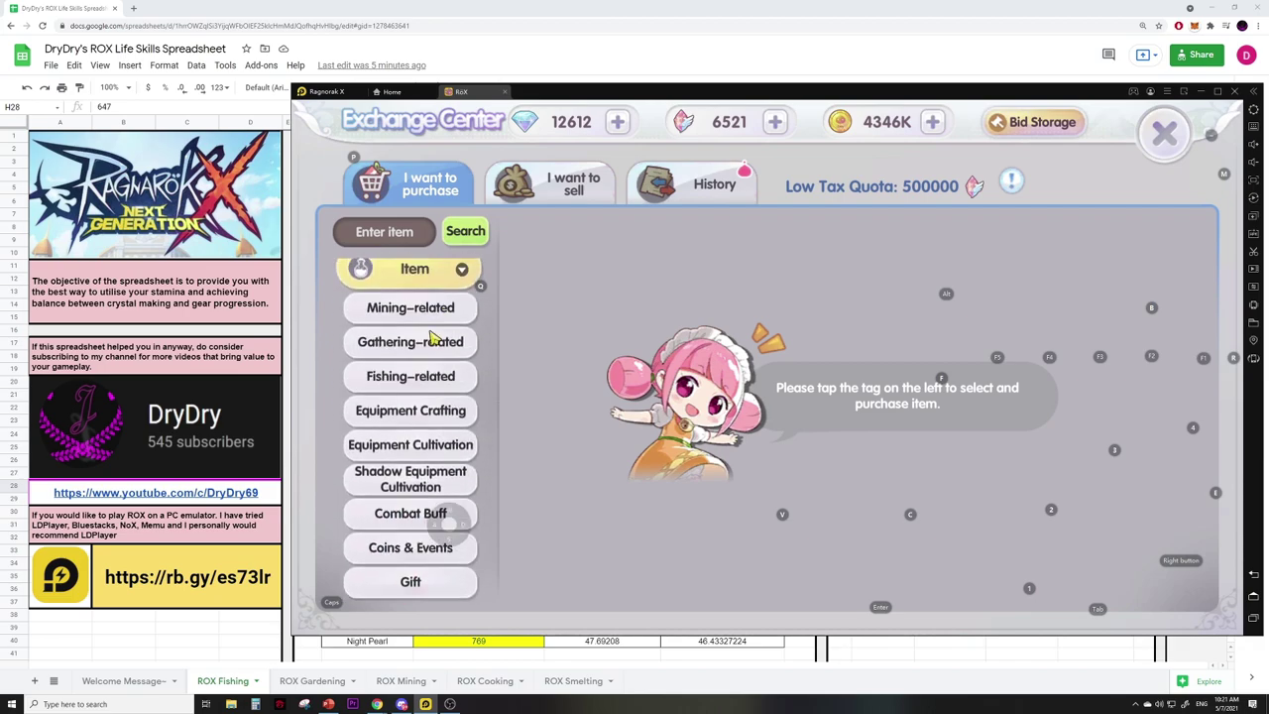
{"action": "left_click", "coordinate": [423, 384]}
{"action": "scroll", "coordinate": [790, 429], "scroll_direction": "down", "scroll_amount": 1}
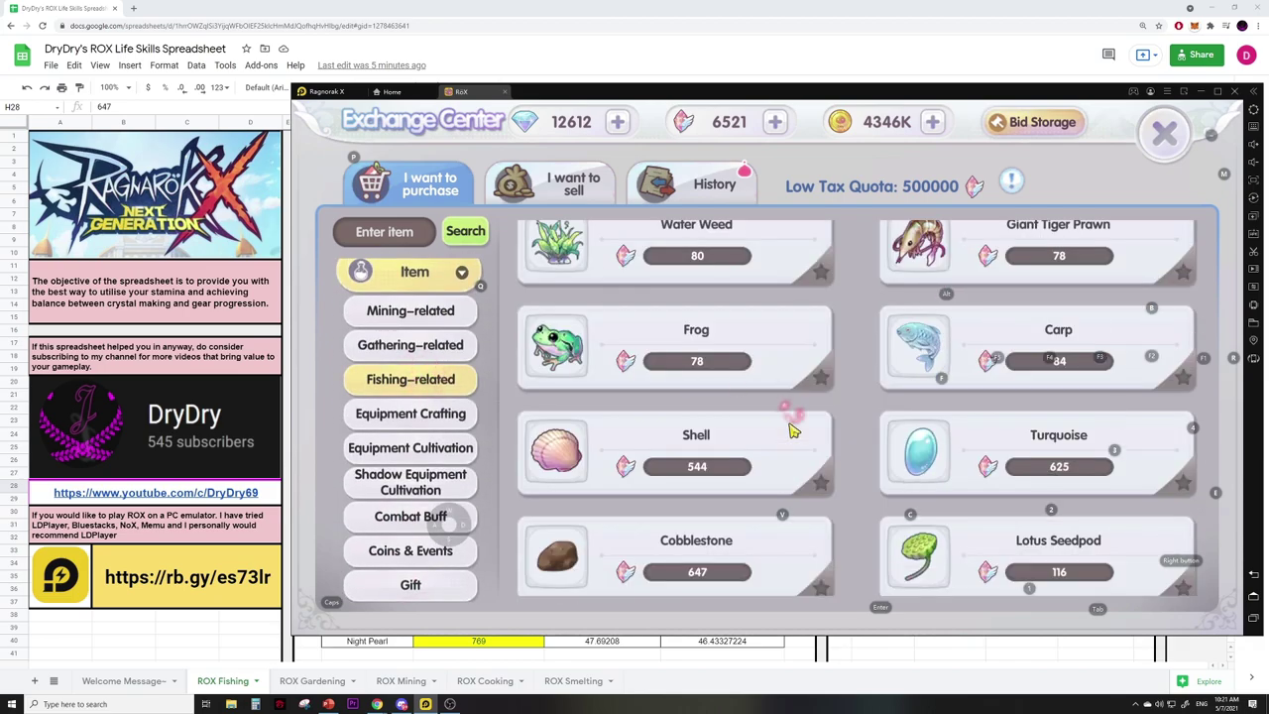
{"action": "key", "text": "alt+Tab"}
{"action": "key", "text": "alt+Tab"}
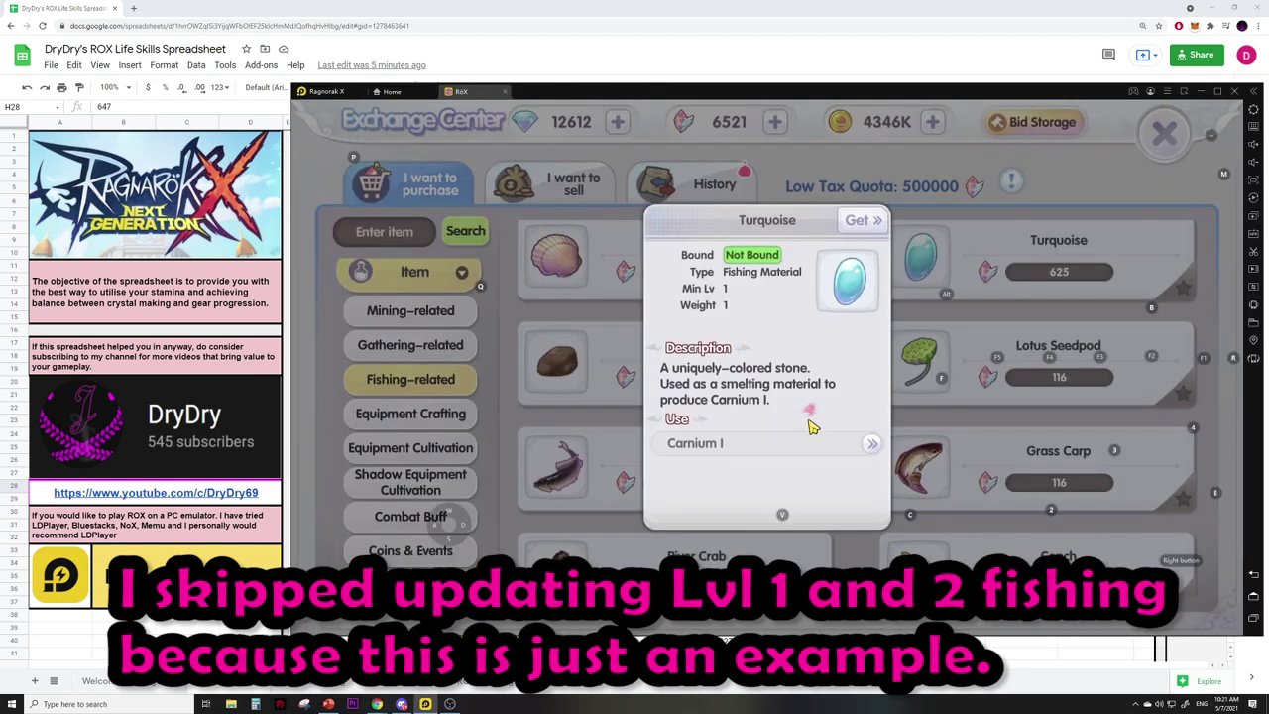
{"action": "left_click", "coordinate": [860, 342]}
{"action": "scroll", "coordinate": [864, 297], "scroll_direction": "down", "scroll_amount": 2}
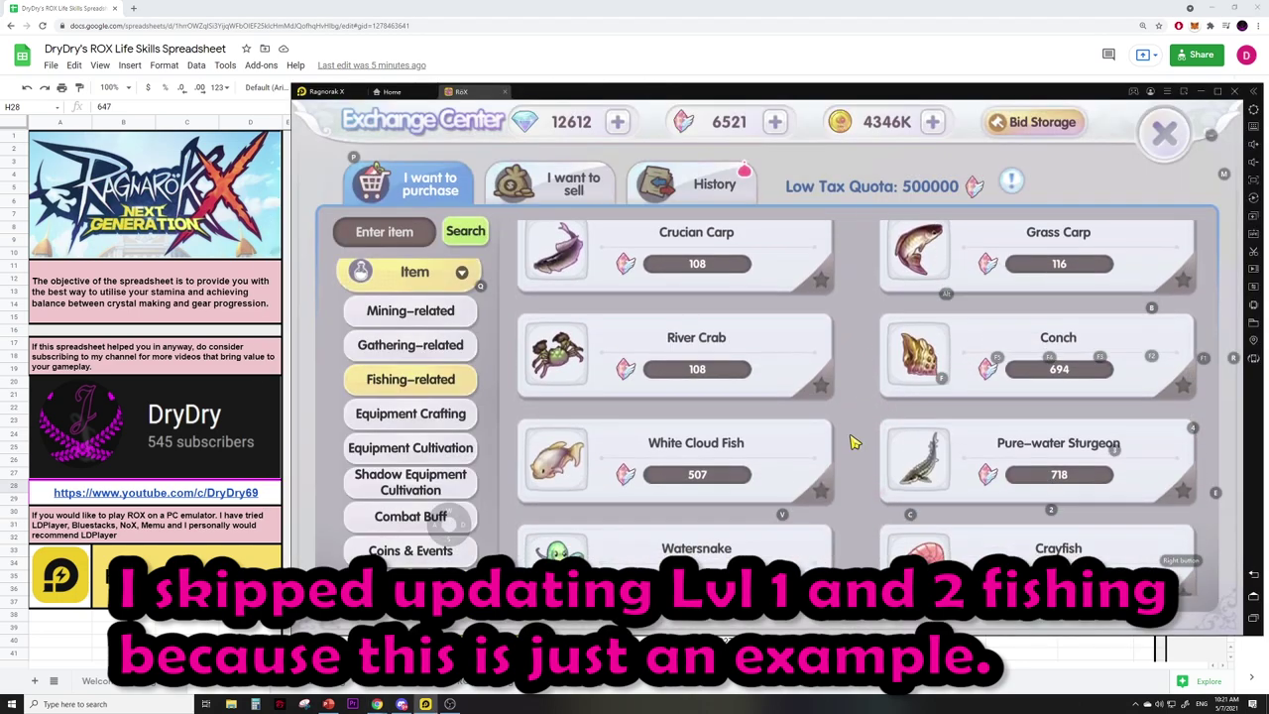
{"action": "scroll", "coordinate": [869, 275], "scroll_direction": "down", "scroll_amount": 2}
{"action": "key", "text": "alt+Tab"}
Step: Enter Level 3 prices Watersnake 148, Crayfish 164, Krill 143 and Catfish 164 in column H
{"action": "left_click", "coordinate": [487, 409]}
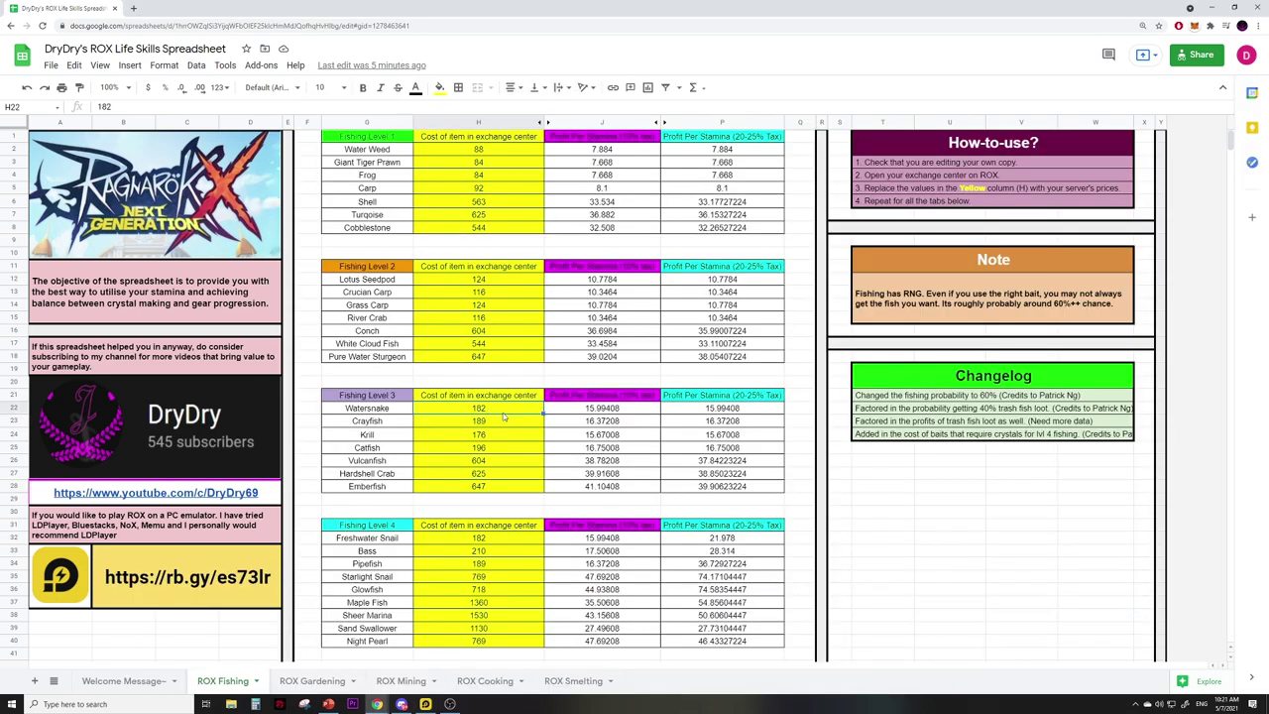
{"action": "key", "text": "Return"}
{"action": "key", "text": "alt+Tab"}
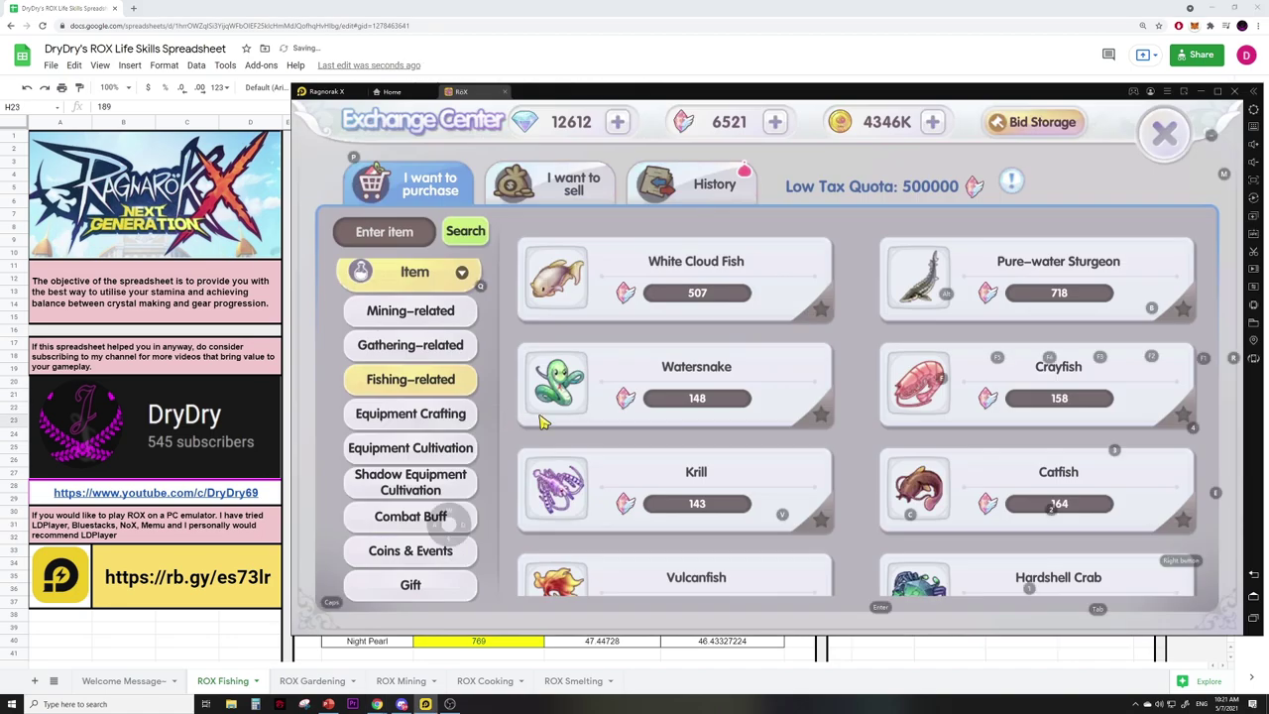
{"action": "key", "text": "alt+Tab"}
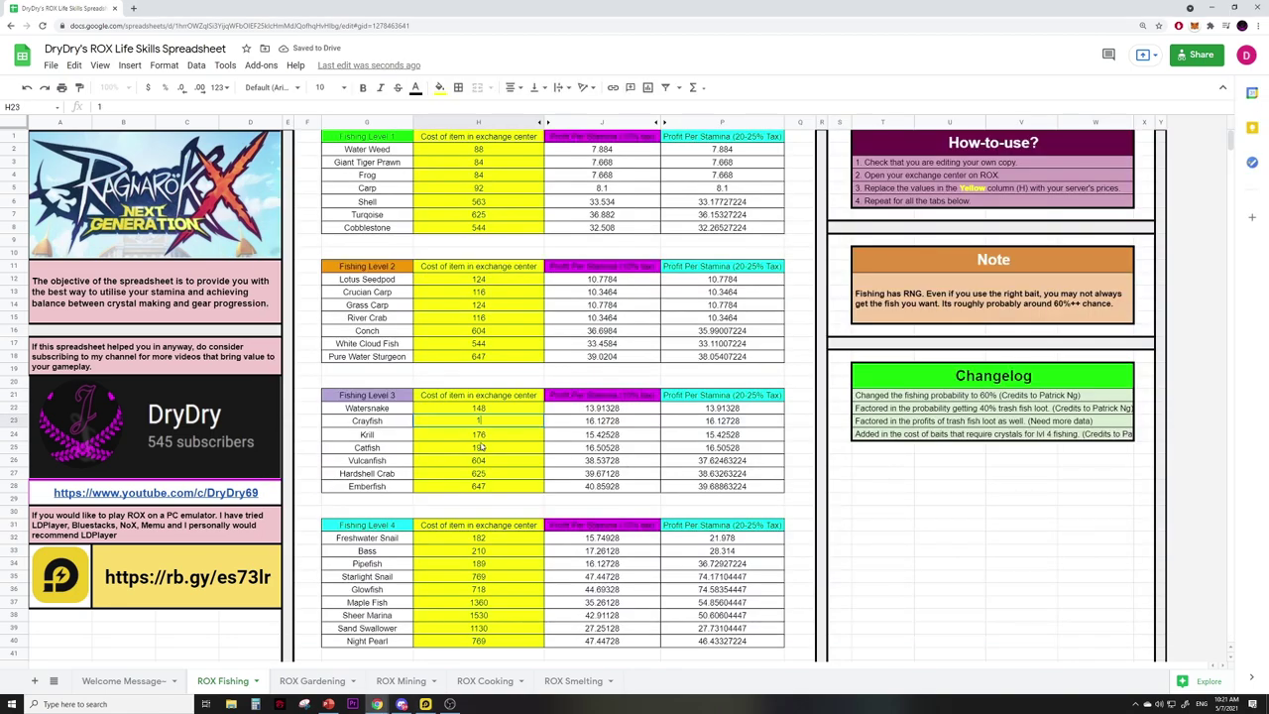
{"action": "type", "text": "64"}
{"action": "key", "text": "Return"}
{"action": "key", "text": "alt+Tab"}
{"action": "key", "text": "alt+Tab"}
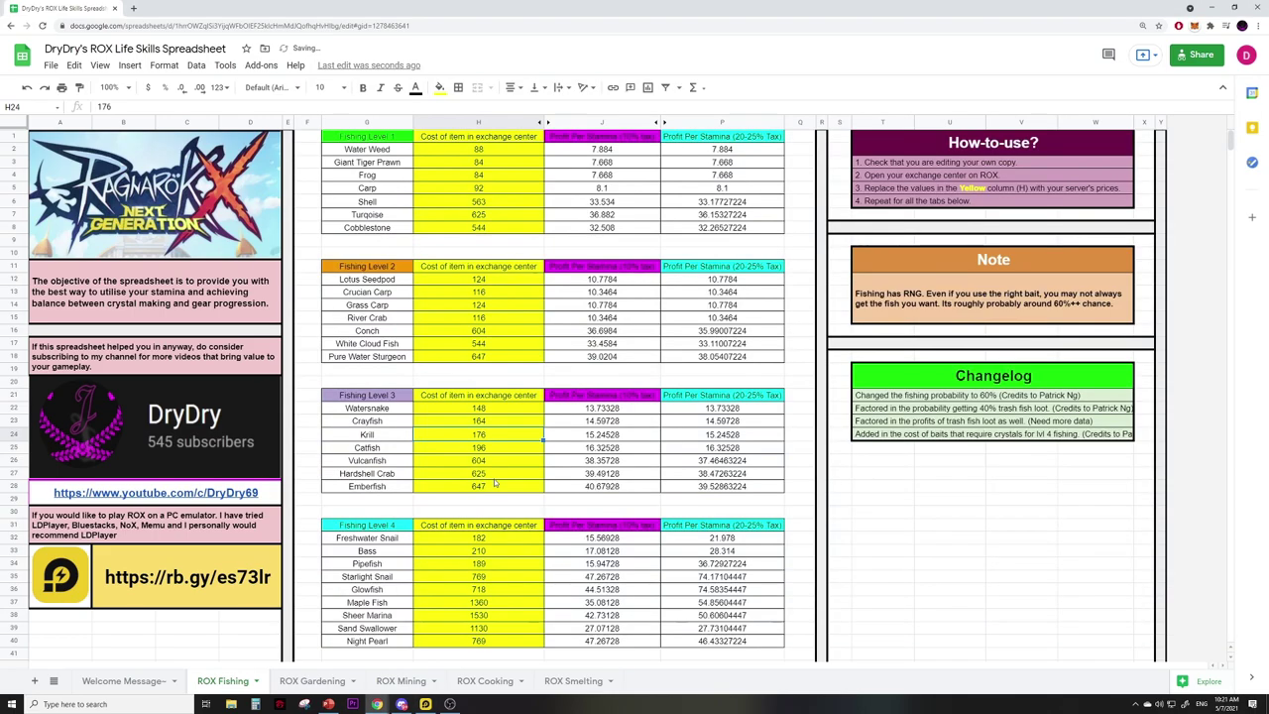
{"action": "type", "text": "143"}
{"action": "key", "text": "Return"}
{"action": "key", "text": "alt+Tab"}
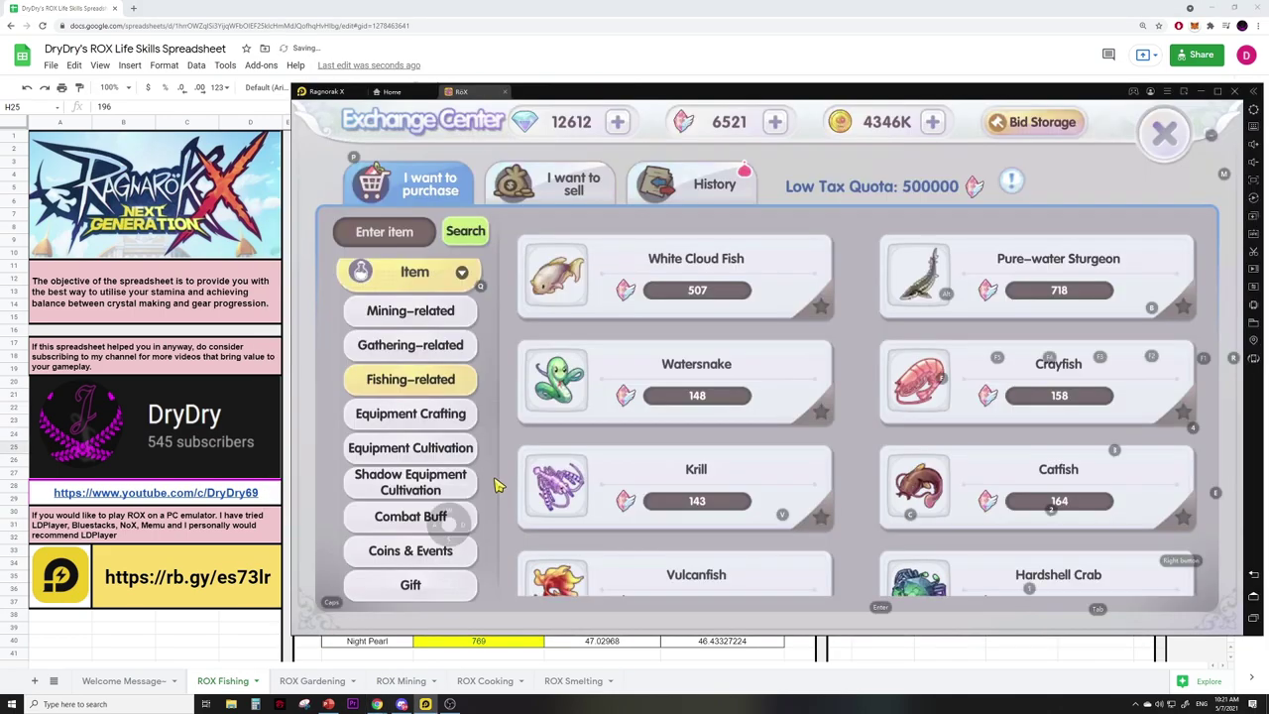
Step: Set Vulcanfish to 625 and check the remaining fish listings, ending on the Emberfish price cell
{"action": "key", "text": "alt+Tab"}
{"action": "type", "text": "158"}
{"action": "key", "text": "Return"}
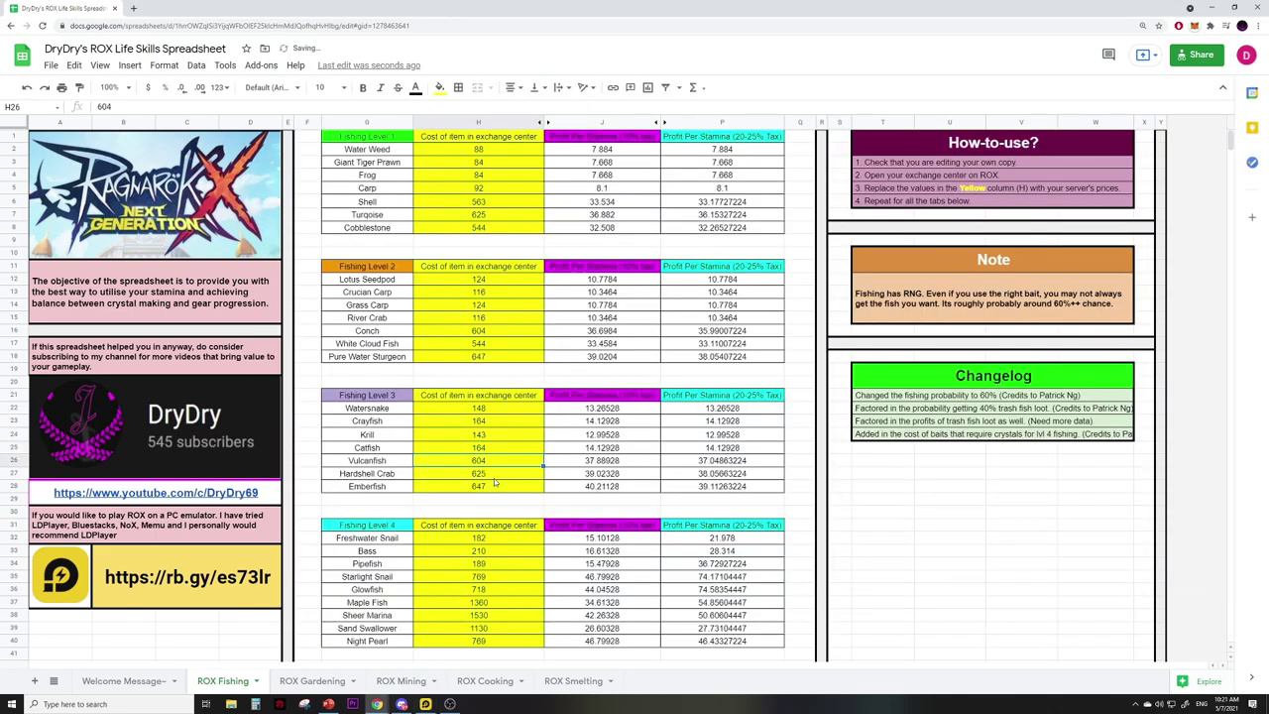
{"action": "key", "text": "alt+Tab"}
{"action": "left_click", "coordinate": [650, 441]}
{"action": "scroll", "coordinate": [614, 516], "scroll_direction": "down", "scroll_amount": 2}
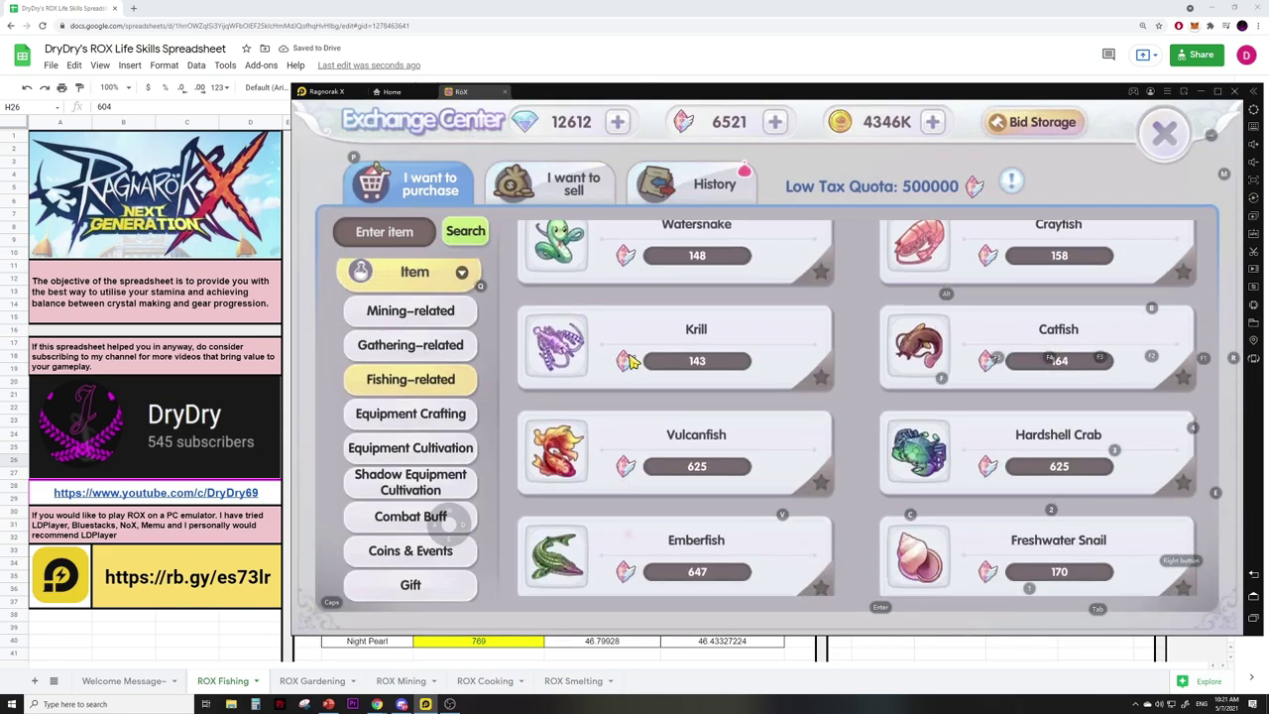
{"action": "key", "text": "alt+Tab"}
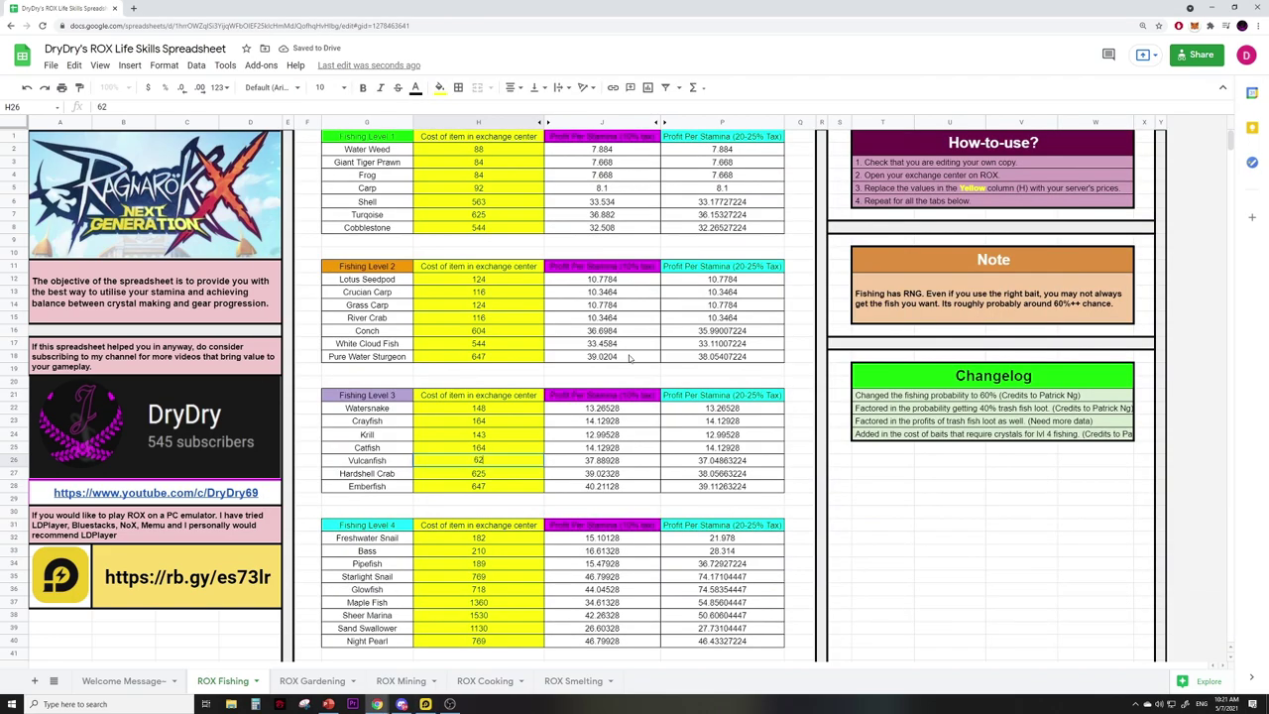
{"action": "type", "text": "0"}
{"action": "key", "text": "Return"}
{"action": "key", "text": "alt+Tab"}
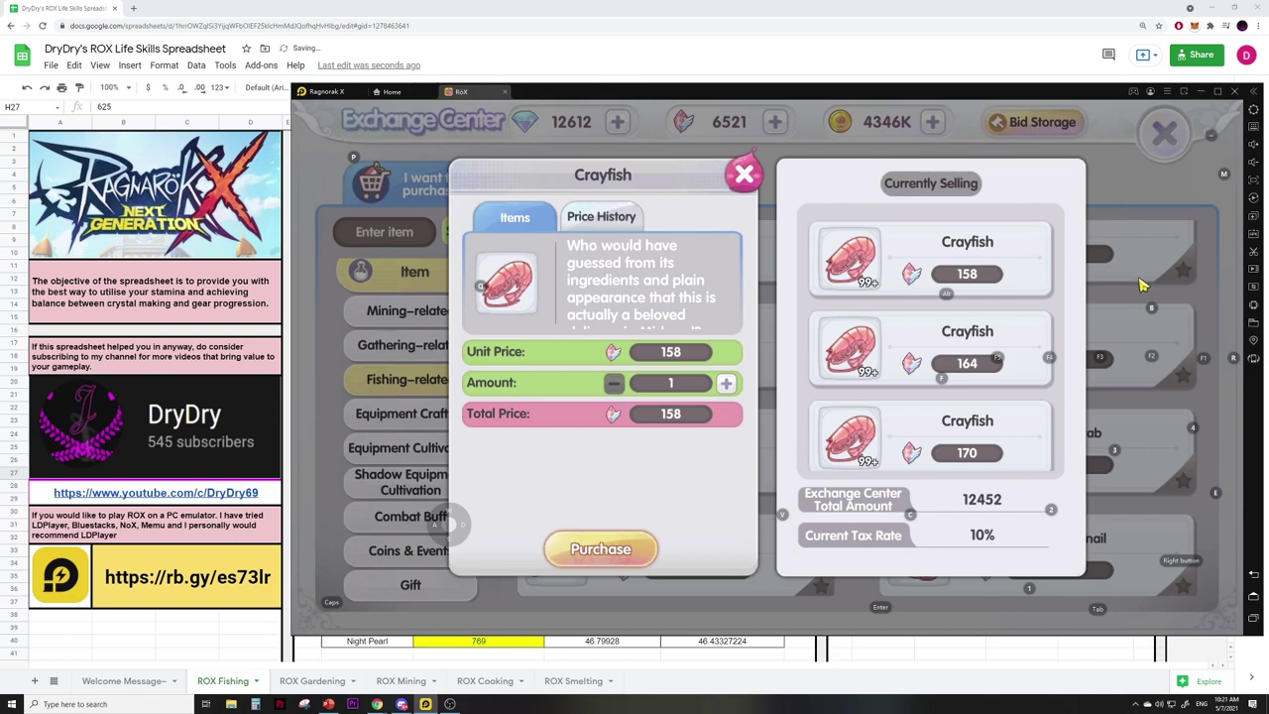
{"action": "left_click", "coordinate": [744, 176]}
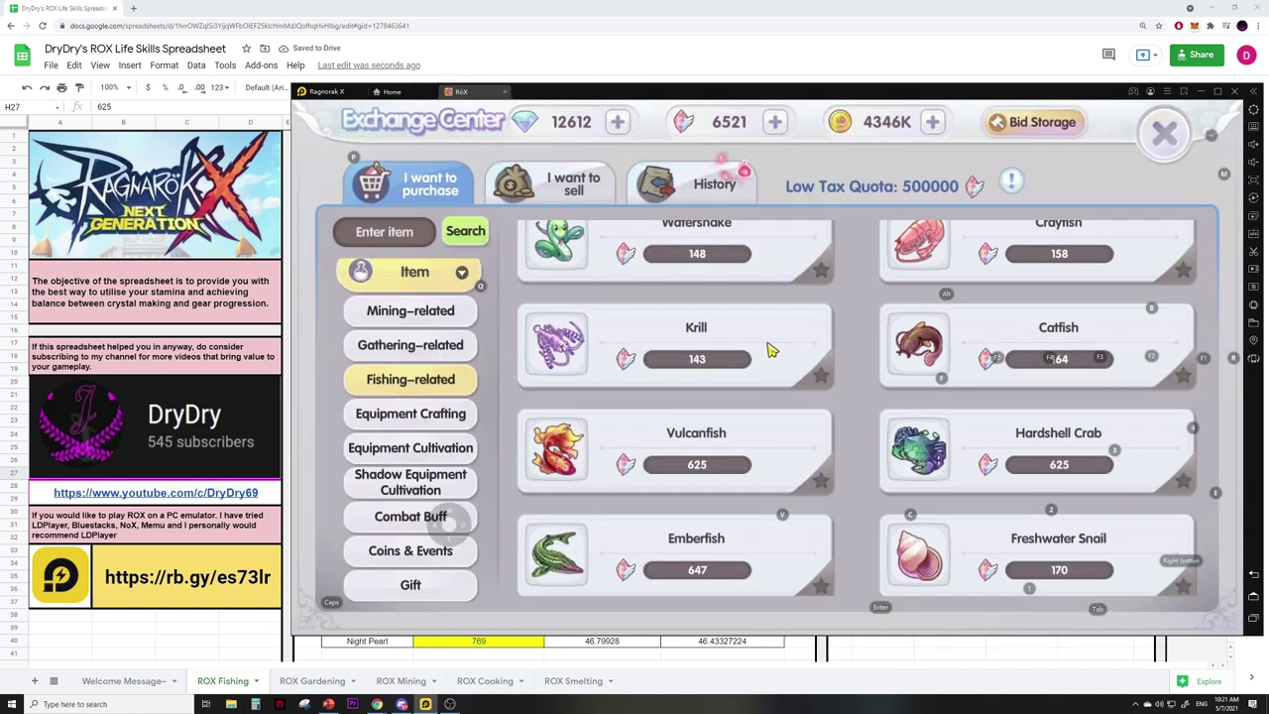
{"action": "scroll", "coordinate": [830, 346], "scroll_direction": "down", "scroll_amount": 2}
{"action": "key", "text": "alt+Tab"}
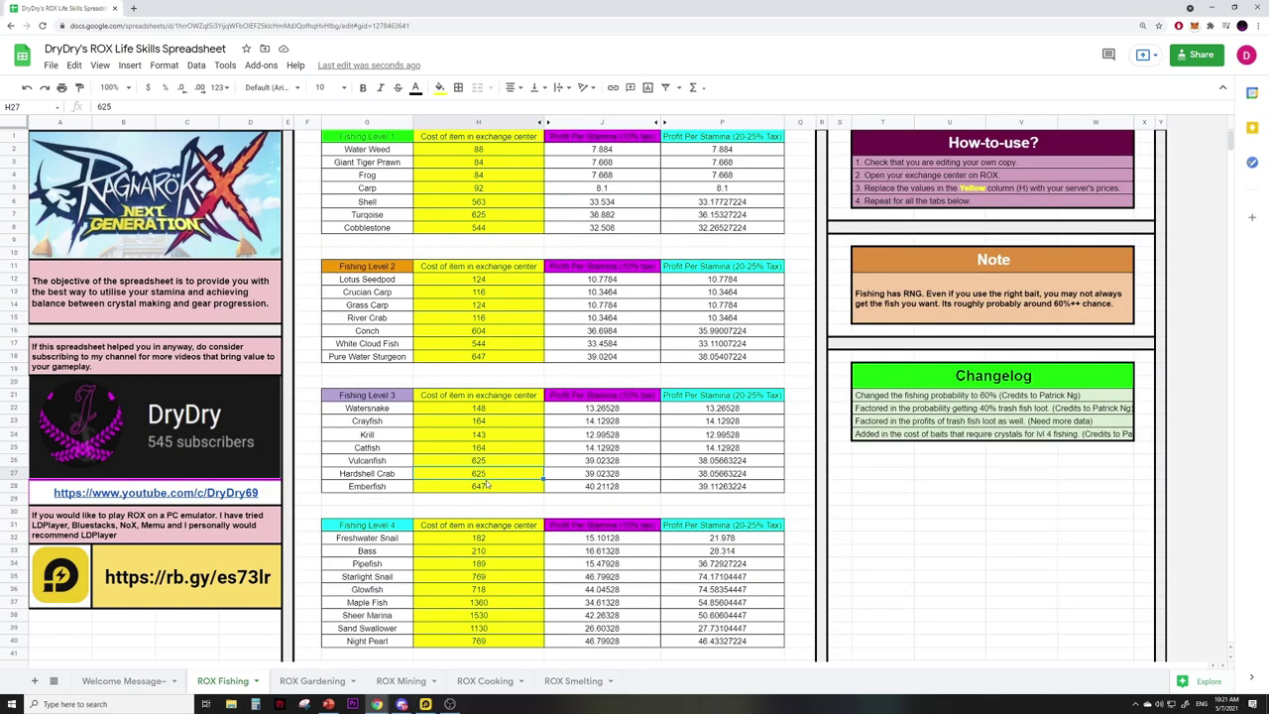
{"action": "key", "text": "alt+Tab"}
{"action": "key", "text": "Escape"}
{"action": "scroll", "coordinate": [859, 386], "scroll_direction": "down", "scroll_amount": 1}
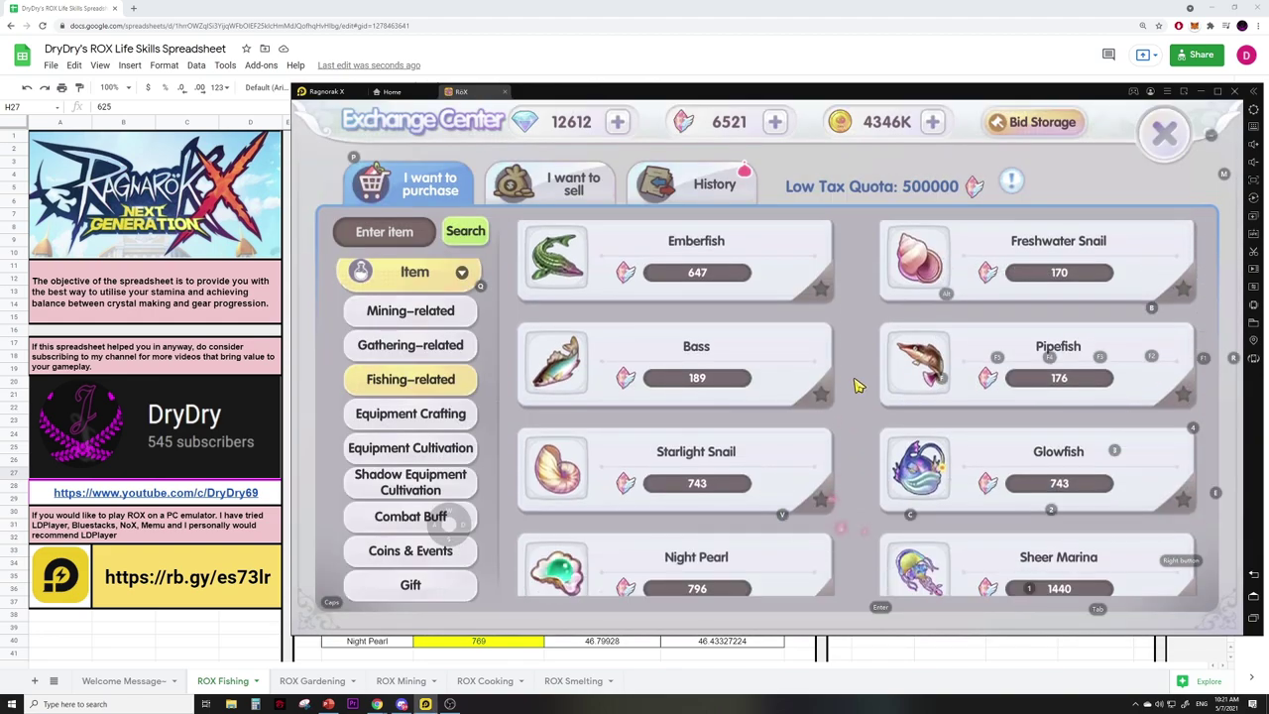
{"action": "key", "text": "alt+Tab"}
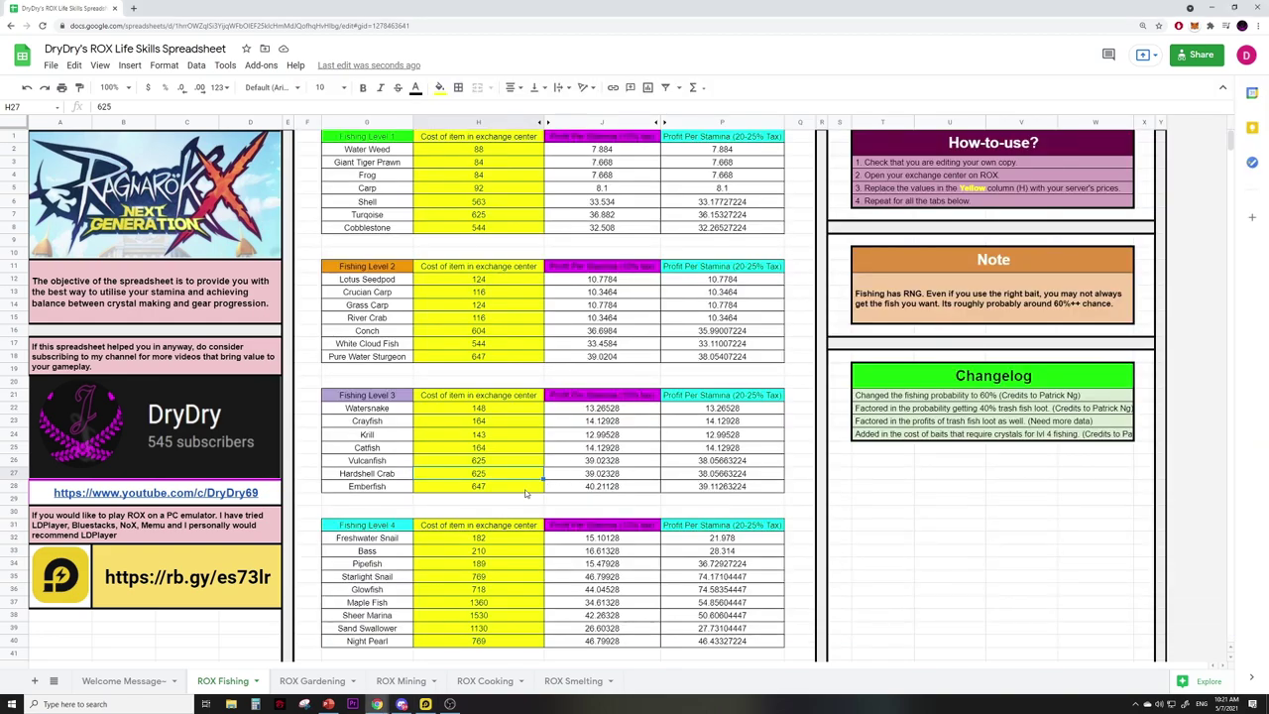
{"action": "left_click", "coordinate": [506, 489]}
Step: On ROX Gardening, list gathering-related Exchange items to read herb prices
{"action": "left_click", "coordinate": [297, 680]}
{"action": "key", "text": "alt+Tab"}
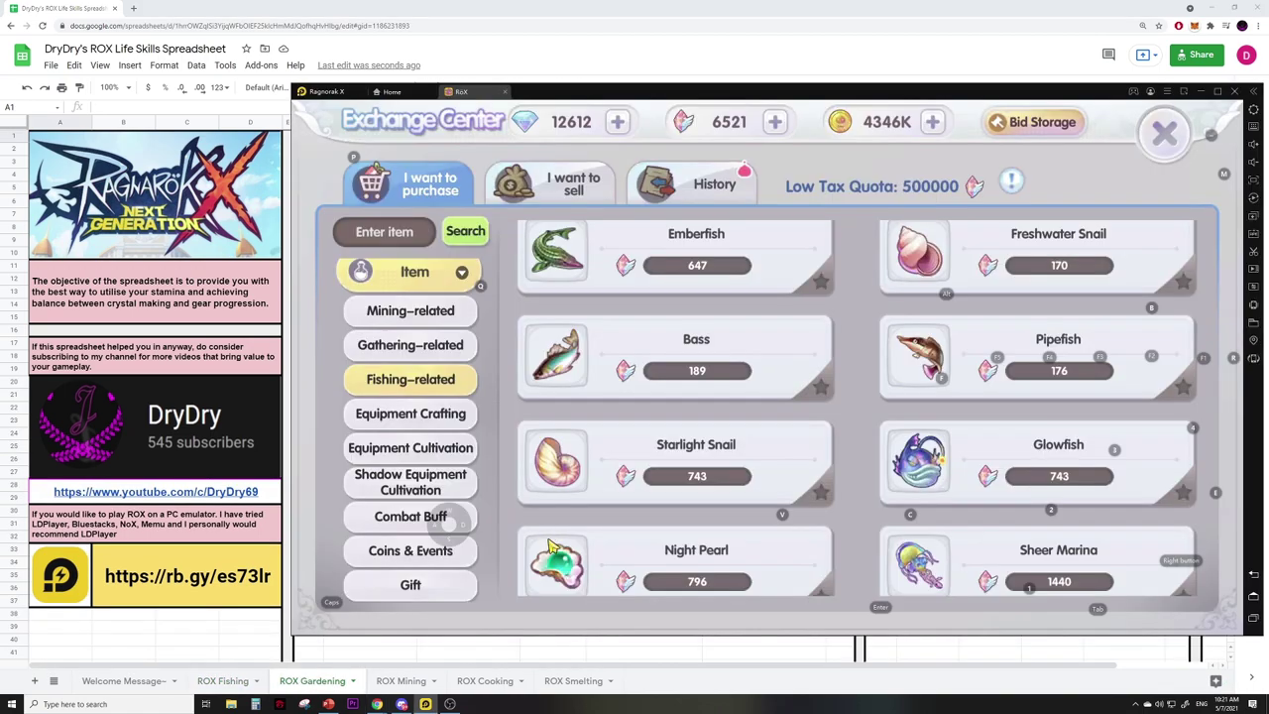
{"action": "left_click", "coordinate": [423, 350]}
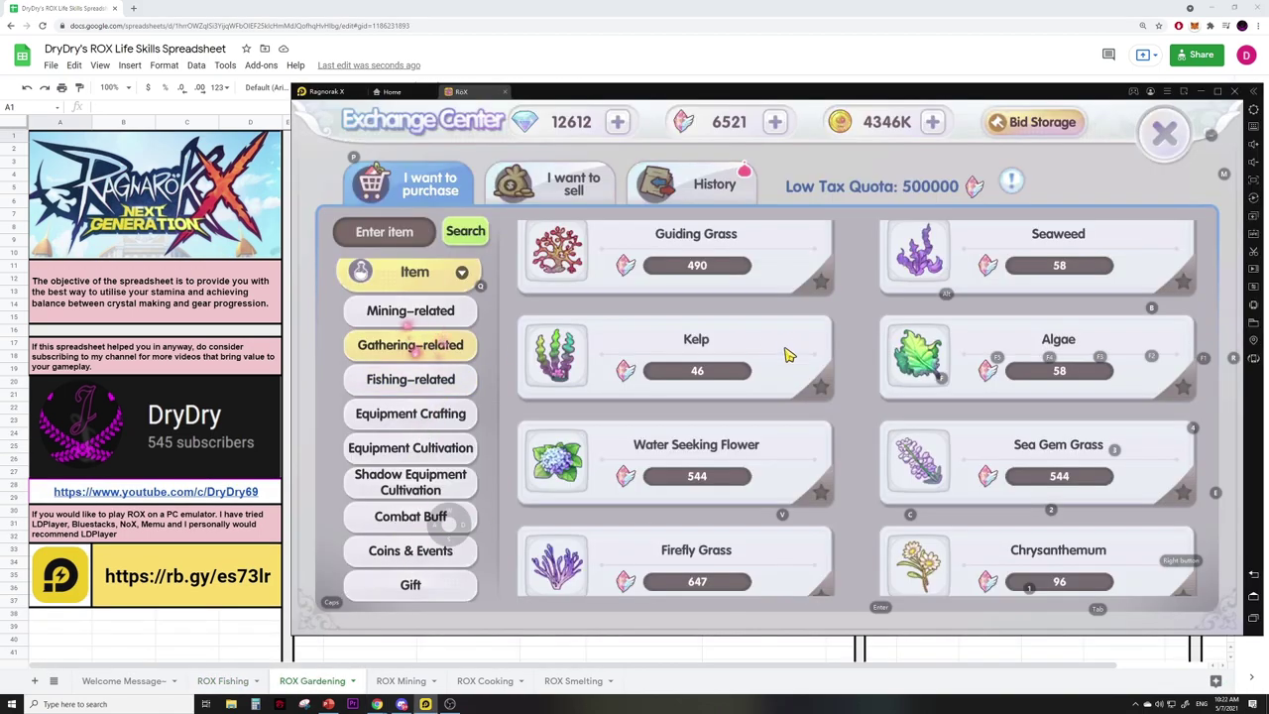
{"action": "scroll", "coordinate": [756, 362], "scroll_direction": "down", "scroll_amount": 3}
{"action": "scroll", "coordinate": [756, 362], "scroll_direction": "down", "scroll_amount": 3}
{"action": "scroll", "coordinate": [756, 362], "scroll_direction": "down", "scroll_amount": 3}
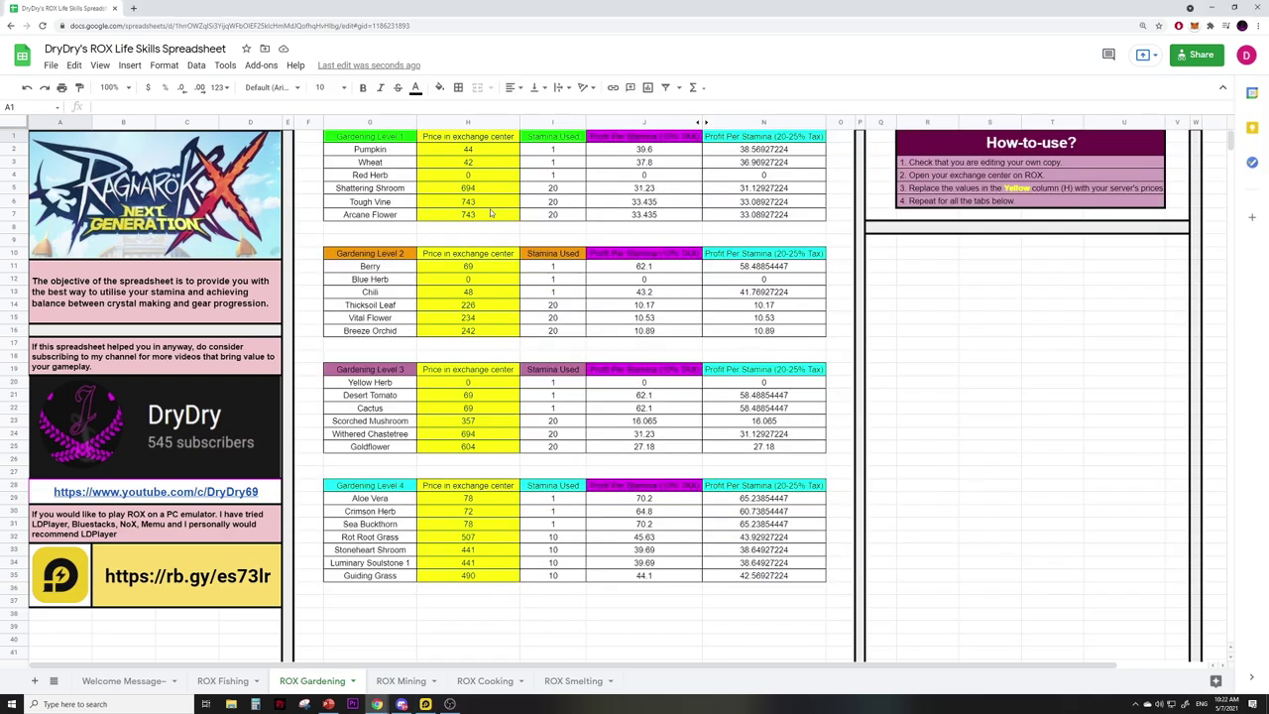
{"action": "key", "text": "alt+Tab"}
{"action": "left_click_drag", "start_coordinate": [595, 236], "coordinate": [527, 202]}
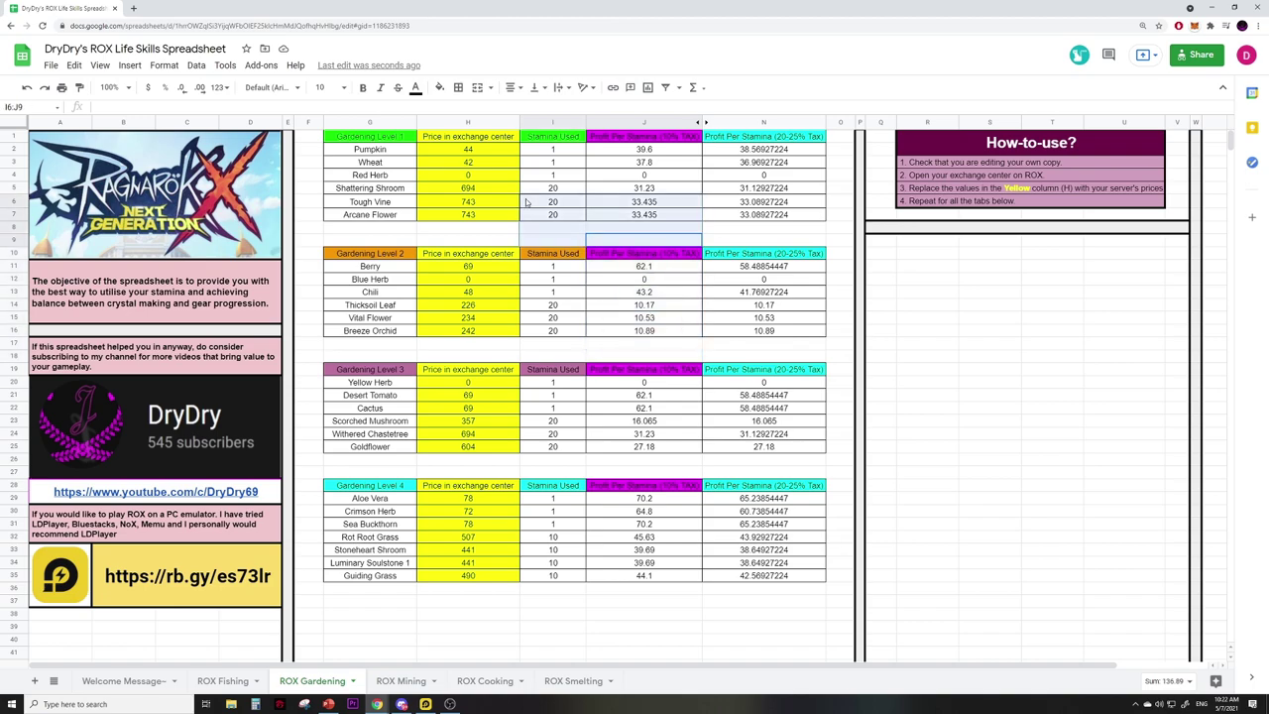
{"action": "left_click", "coordinate": [469, 190]}
{"action": "key", "text": "alt+Tab"}
{"action": "left_click", "coordinate": [629, 338]}
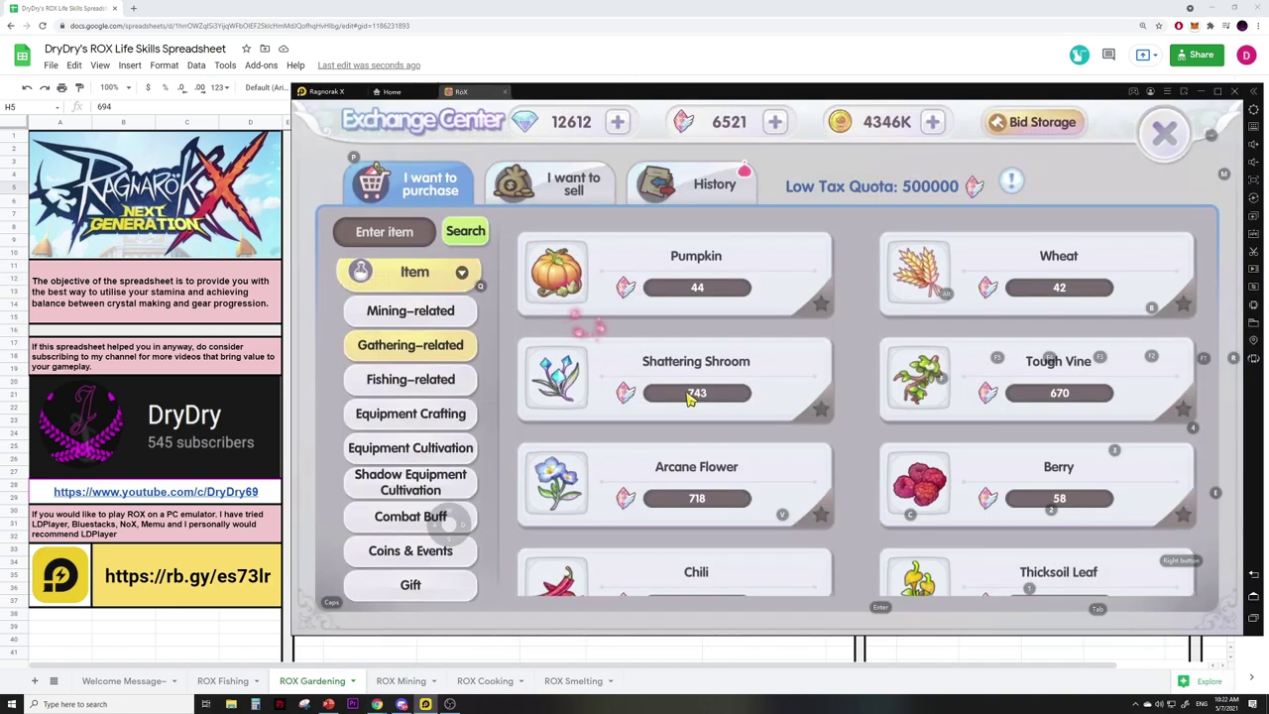
{"action": "key", "text": "alt+Tab"}
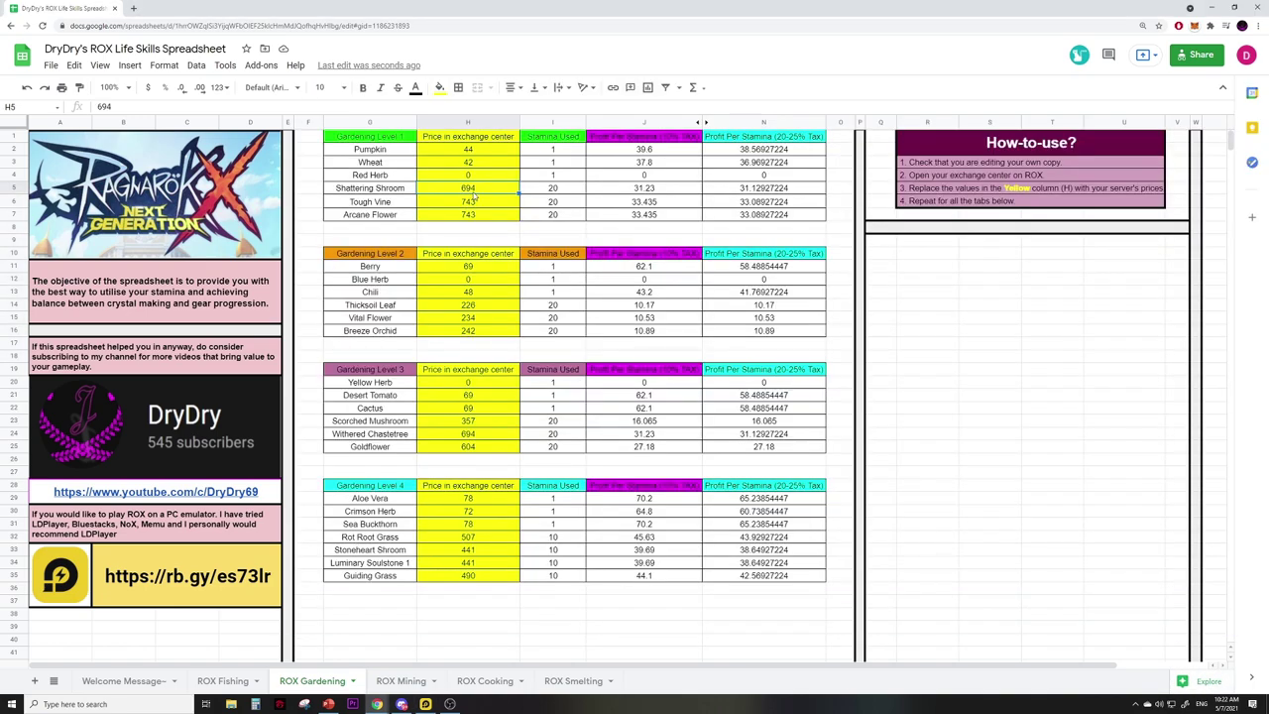
Step: Enter Shattering Shroom 743, Tough Vine 670 and Arcane Flower 718 in H5:H7
{"action": "type", "text": "743"}
{"action": "key", "text": "Return"}
{"action": "key", "text": "alt+Tab"}
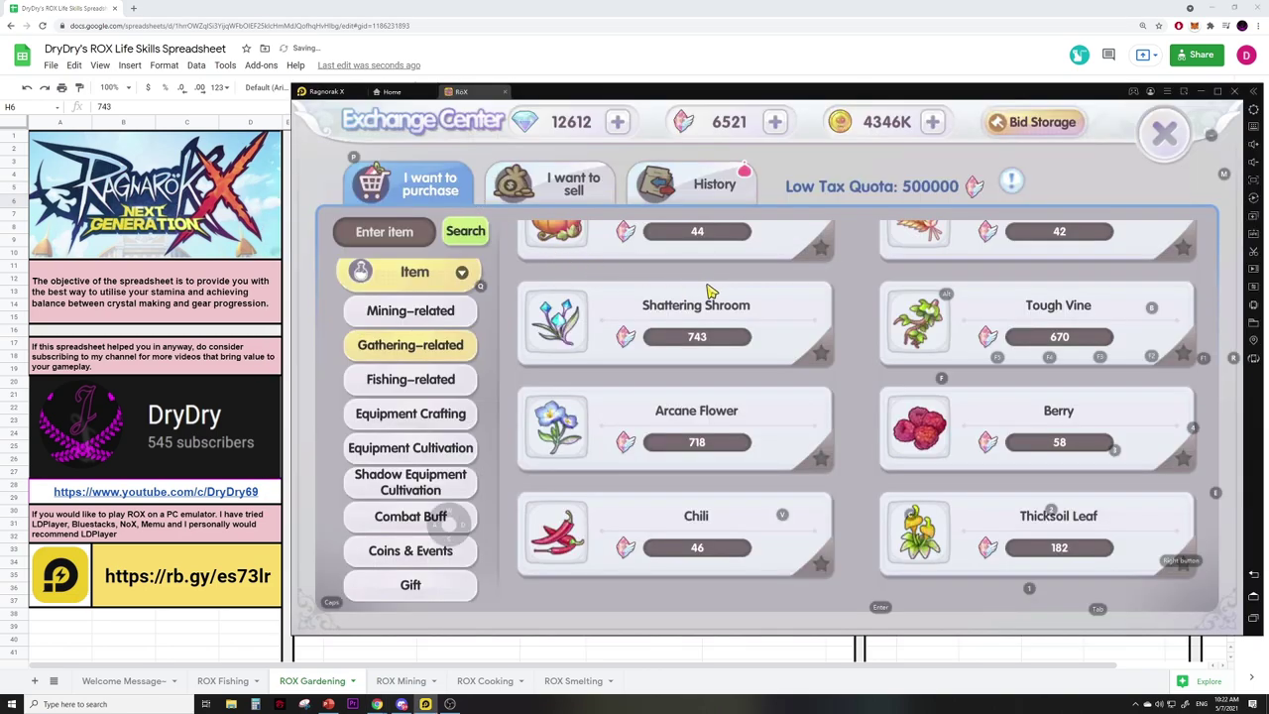
{"action": "key", "text": "alt+Tab"}
{"action": "type", "text": "670"}
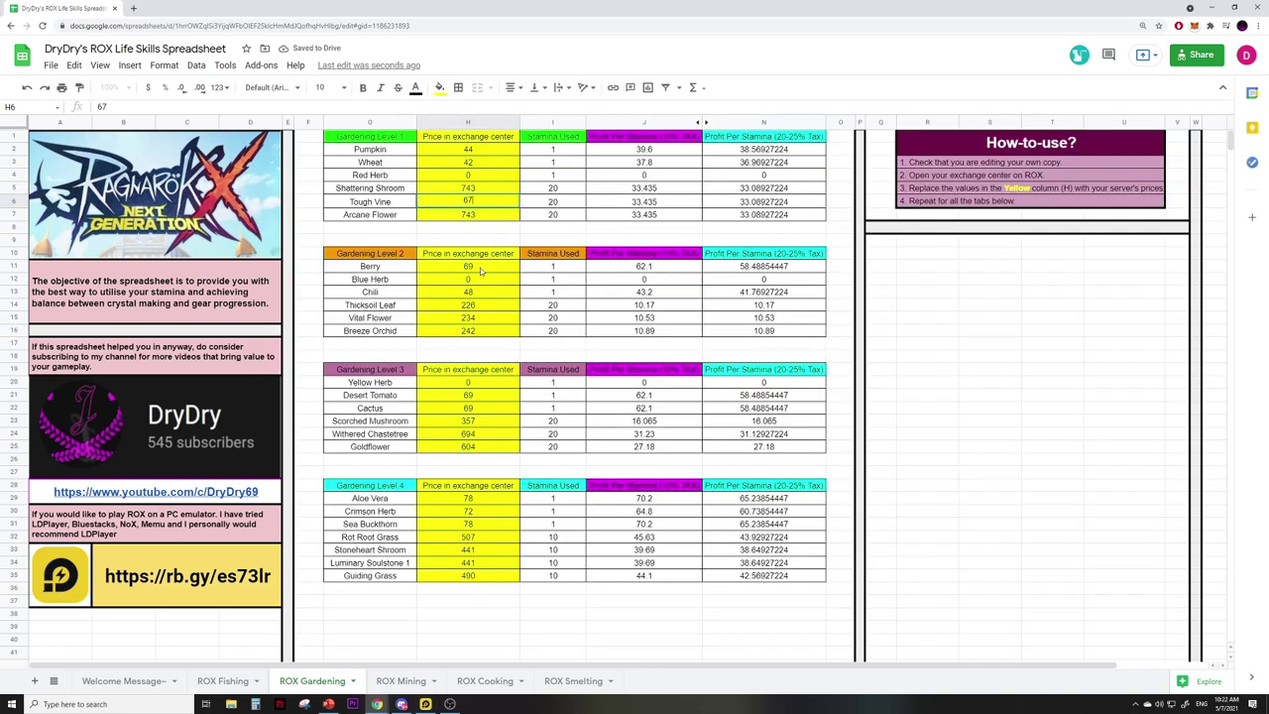
{"action": "key", "text": "Return"}
{"action": "key", "text": "alt+Tab"}
{"action": "key", "text": "alt+Tab"}
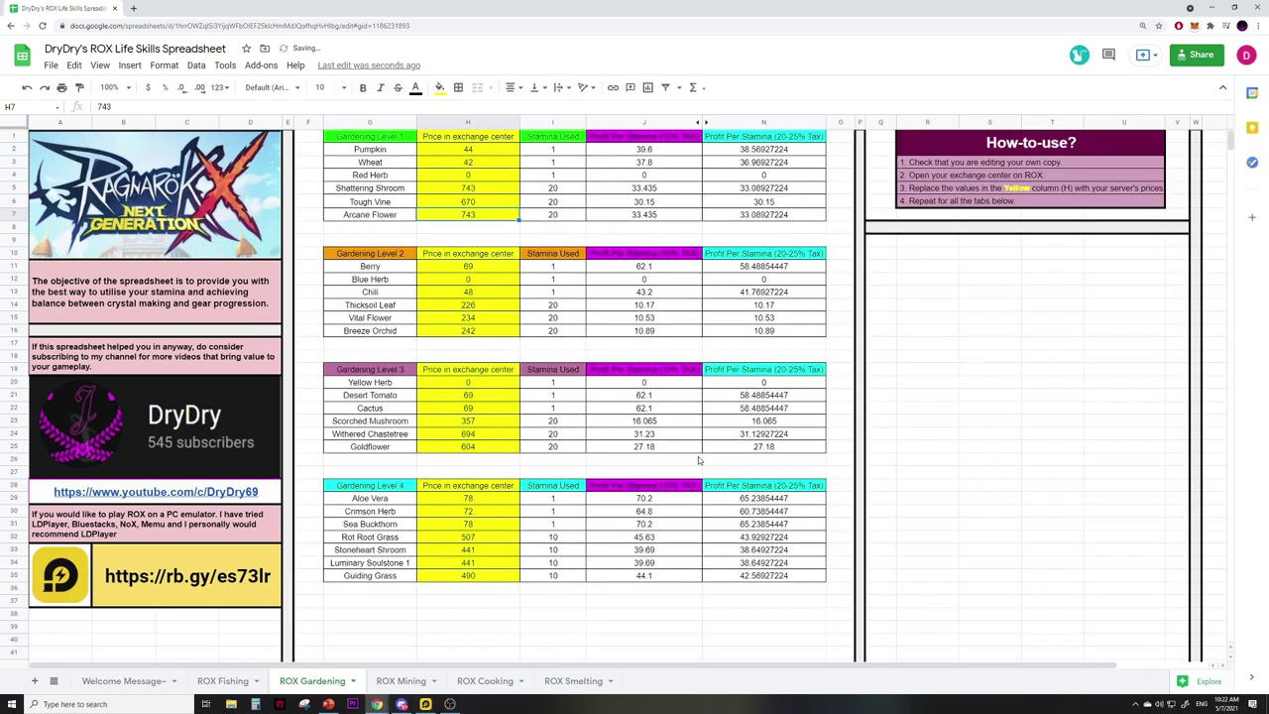
{"action": "type", "text": "718"}
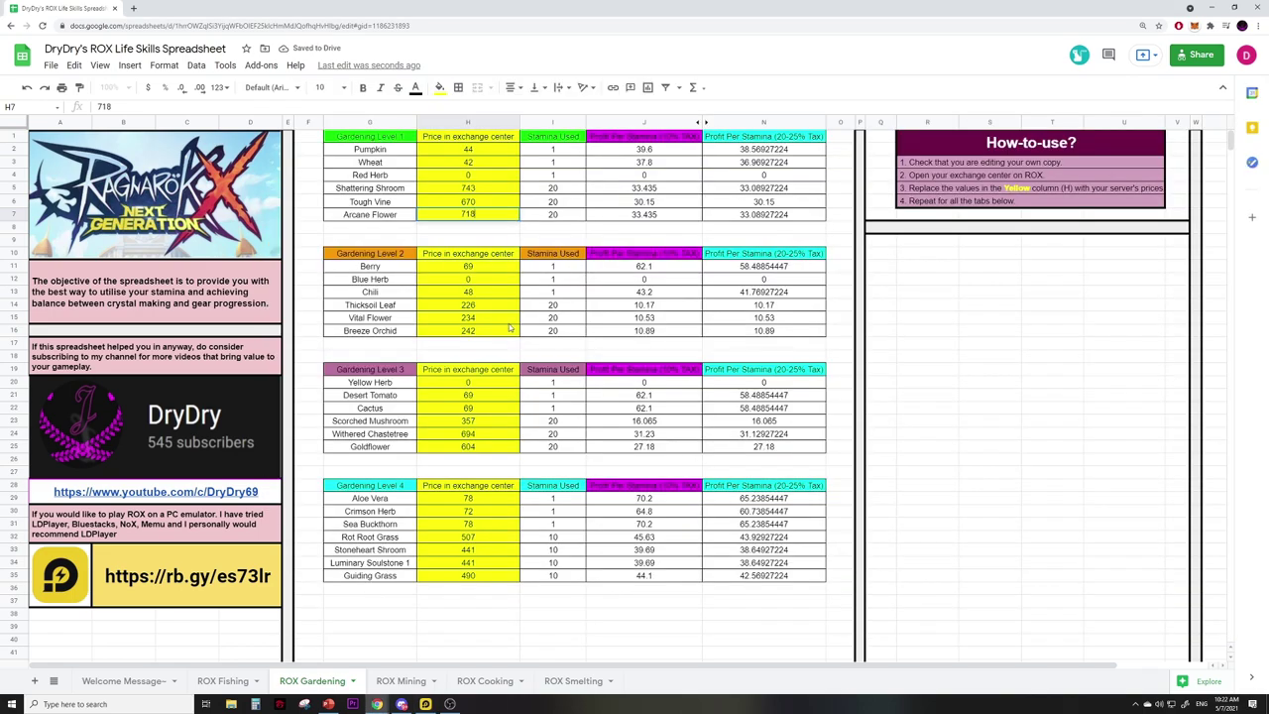
{"action": "left_click", "coordinate": [508, 322]}
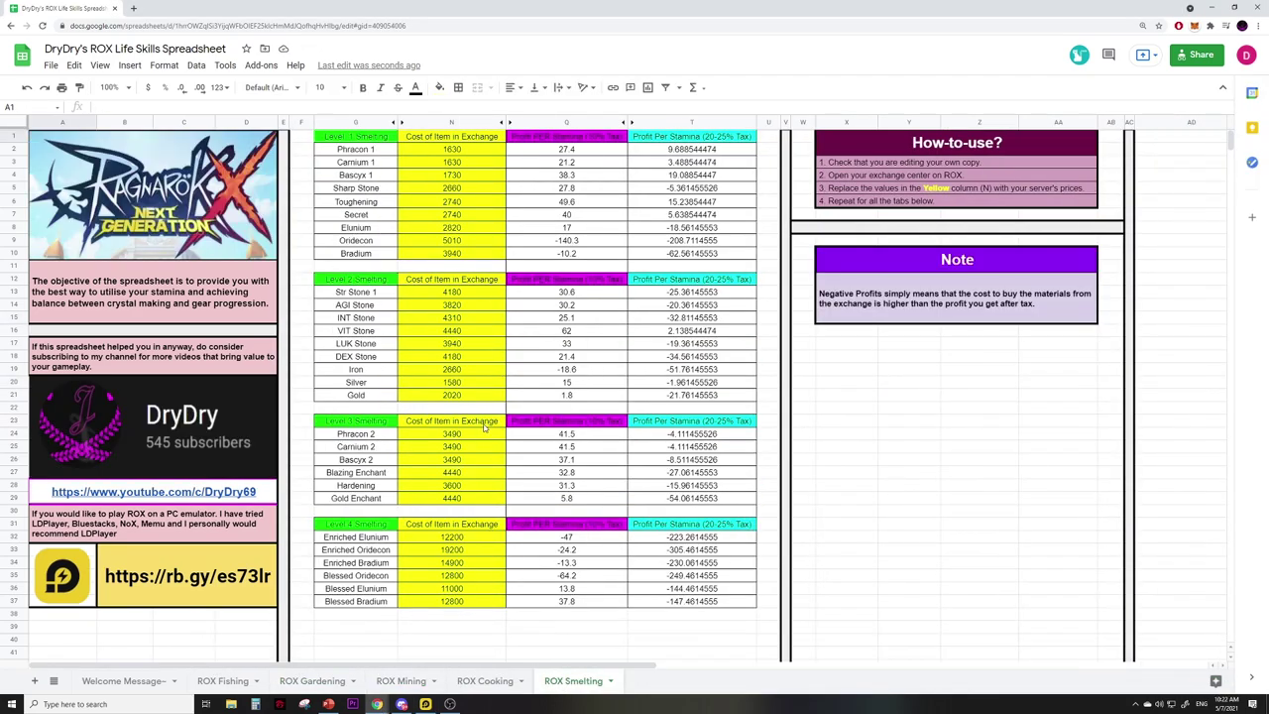
Step: Select the Level 3 smelting cost cells and list equipment cultivation items in the Exchange
{"action": "left_click_drag", "start_coordinate": [449, 437], "coordinate": [451, 497]}
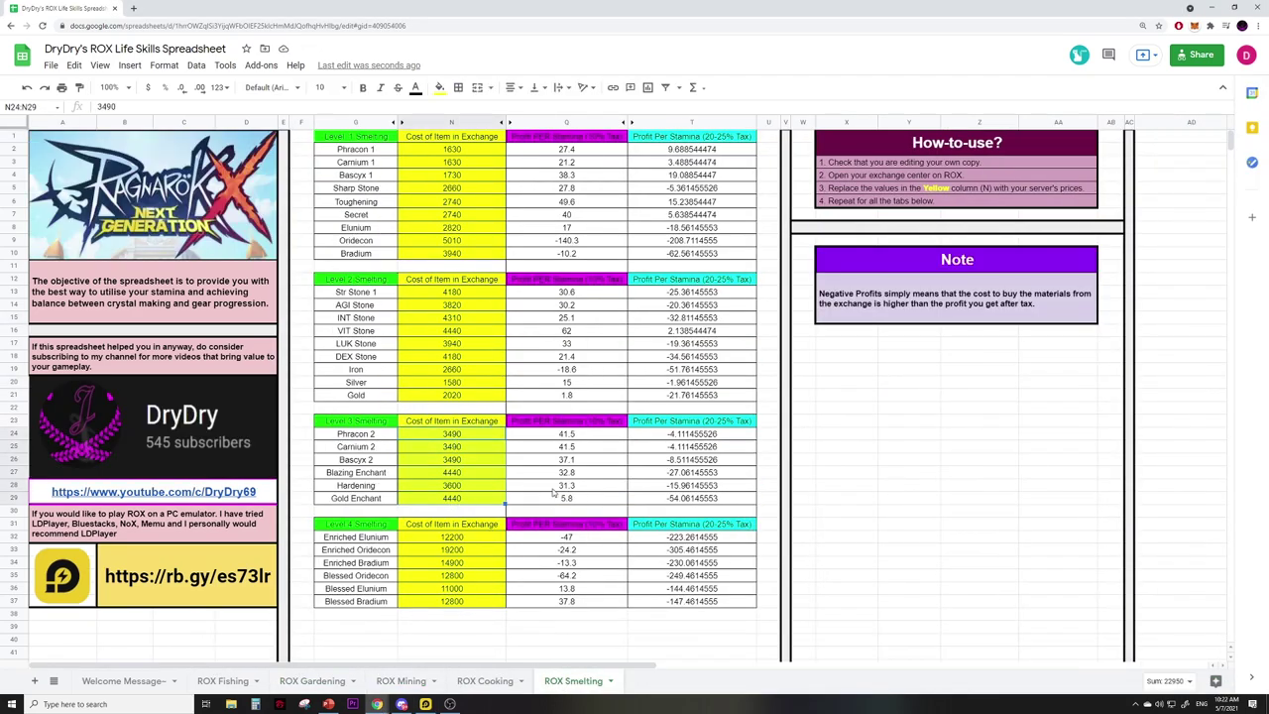
{"action": "left_click", "coordinate": [452, 498]}
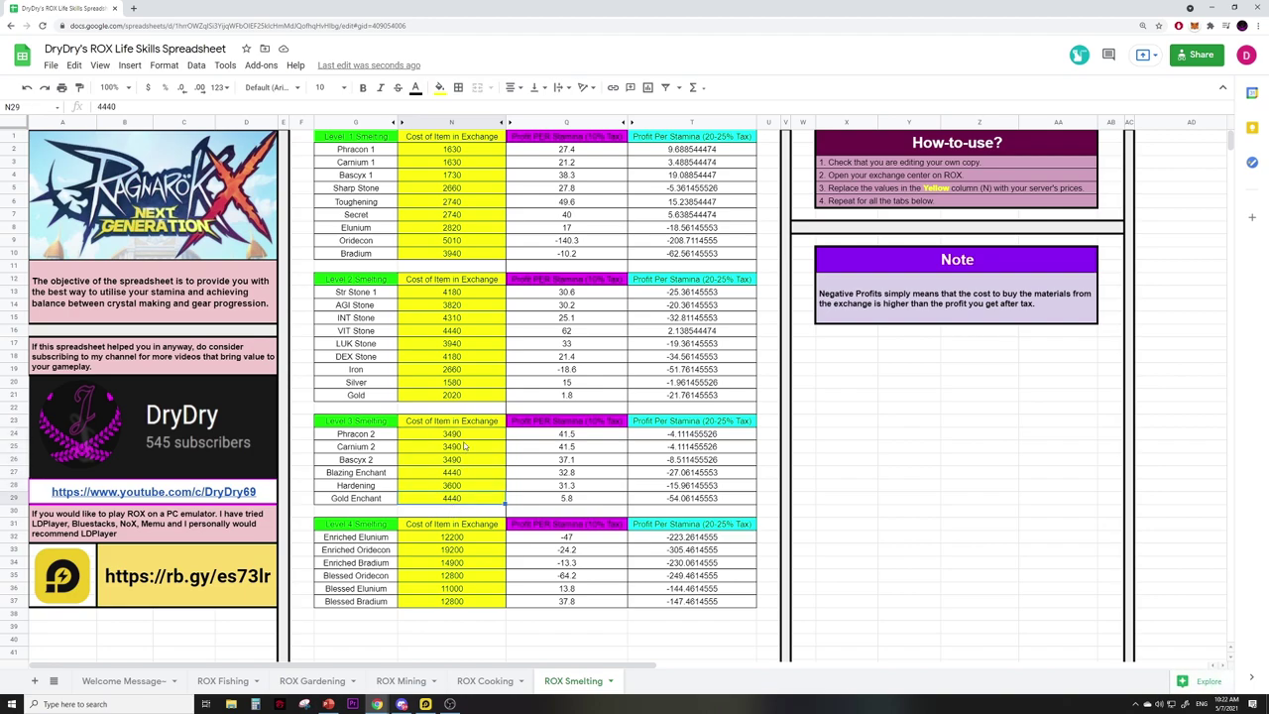
{"action": "left_click", "coordinate": [464, 436]}
{"action": "key", "text": "alt+Tab"}
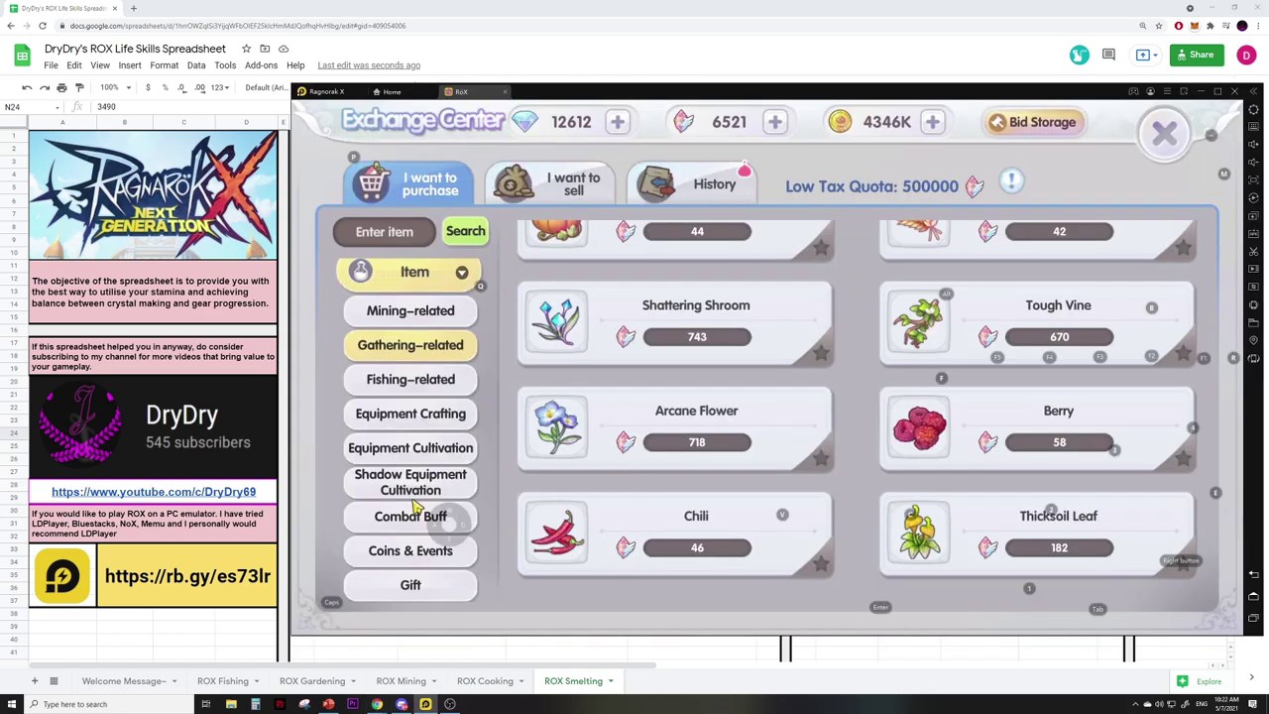
{"action": "left_click", "coordinate": [433, 455]}
{"action": "scroll", "coordinate": [850, 446], "scroll_direction": "down", "scroll_amount": 3}
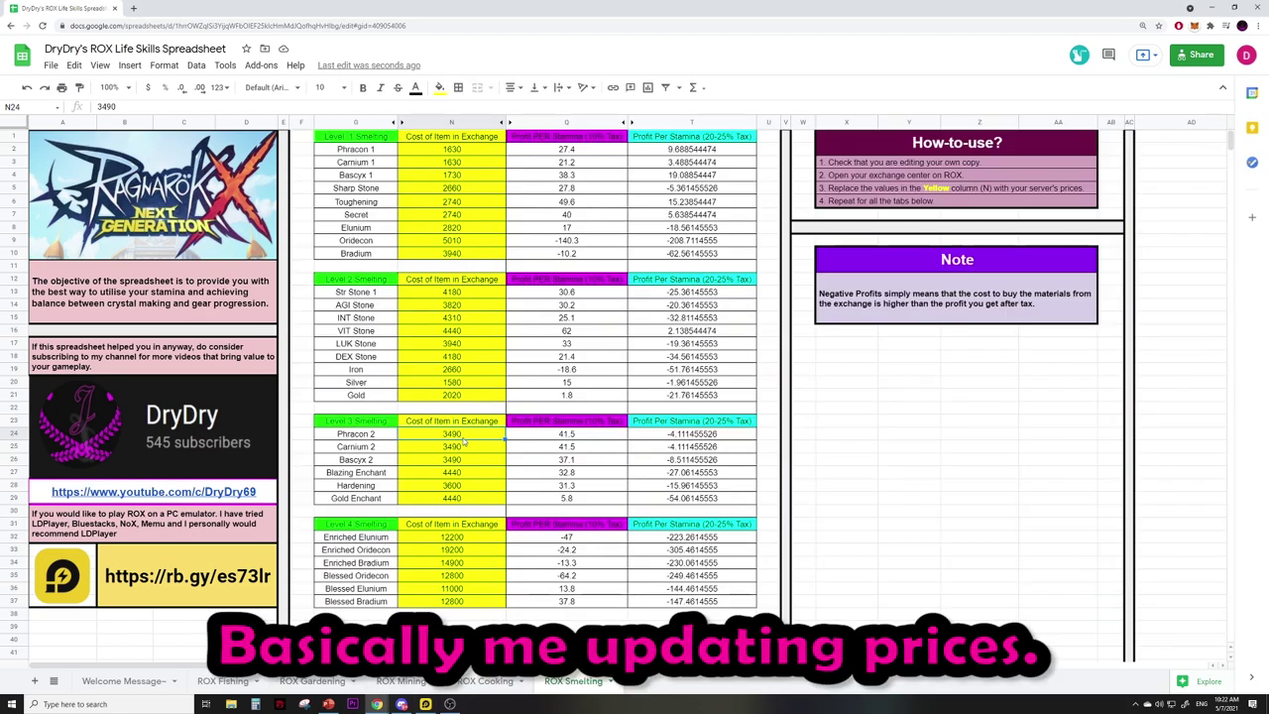
Step: Enter Carnium 2 4180, Bascyx 2 3600, Blazing Enchant 4310, Hardening 3490, then list buff food prices
{"action": "key", "text": "alt+Tab"}
{"action": "left_click", "coordinate": [468, 481]}
{"action": "key", "text": "alt+Tab"}
{"action": "scroll", "coordinate": [849, 446], "scroll_direction": "down", "scroll_amount": 2}
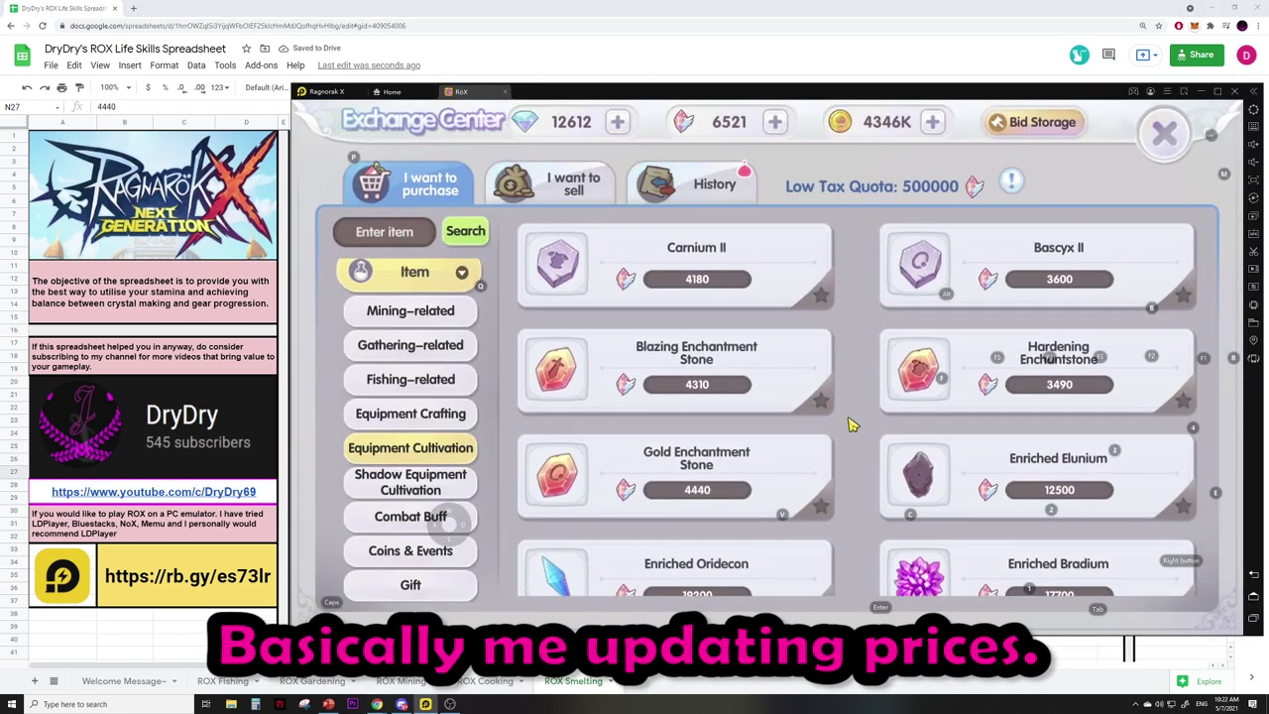
{"action": "key", "text": "alt+Tab"}
{"action": "left_click", "coordinate": [466, 511]}
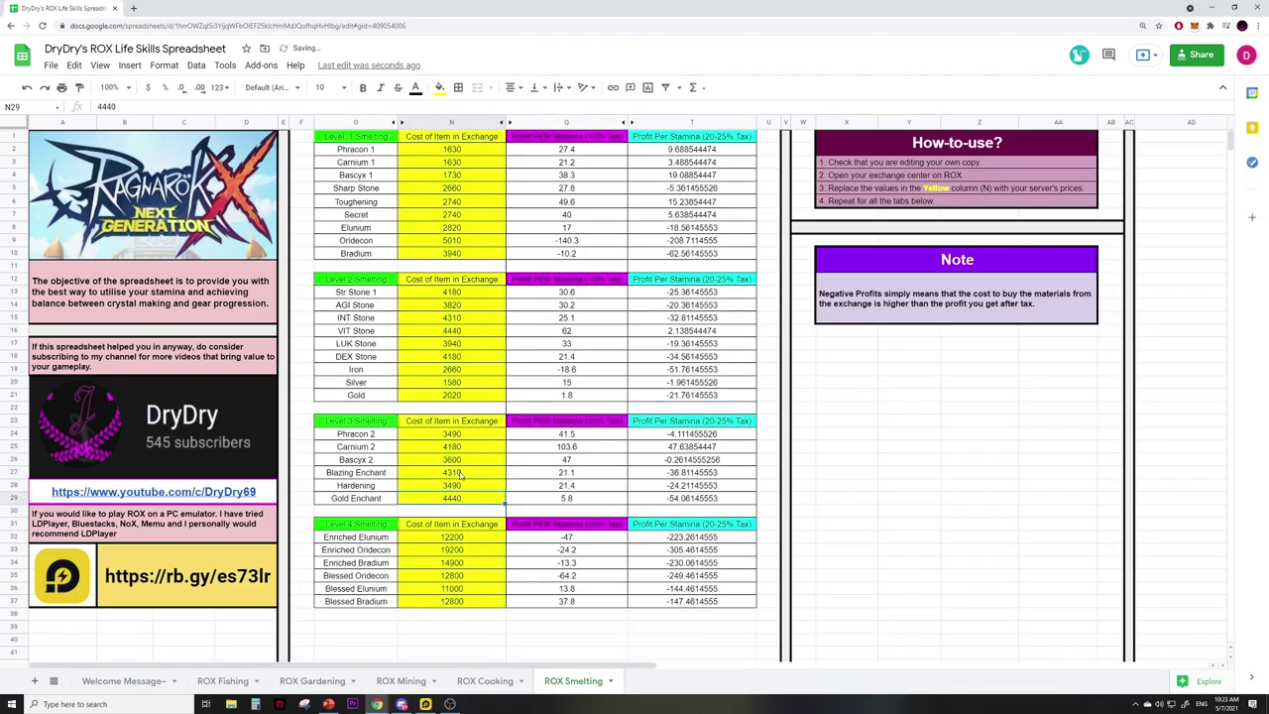
{"action": "key", "text": "alt+Tab"}
{"action": "key", "text": "alt+Tab"}
{"action": "key", "text": "alt+Tab"}
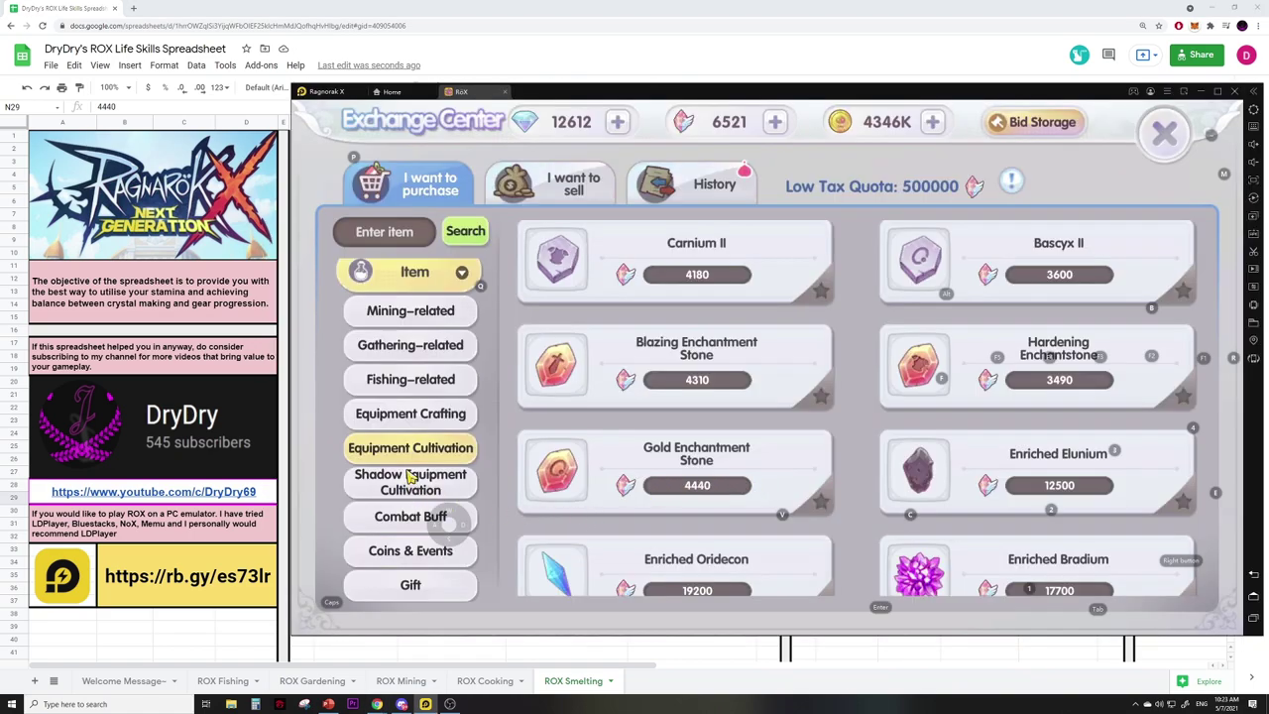
{"action": "left_click", "coordinate": [415, 525]}
{"action": "left_click", "coordinate": [488, 681]}
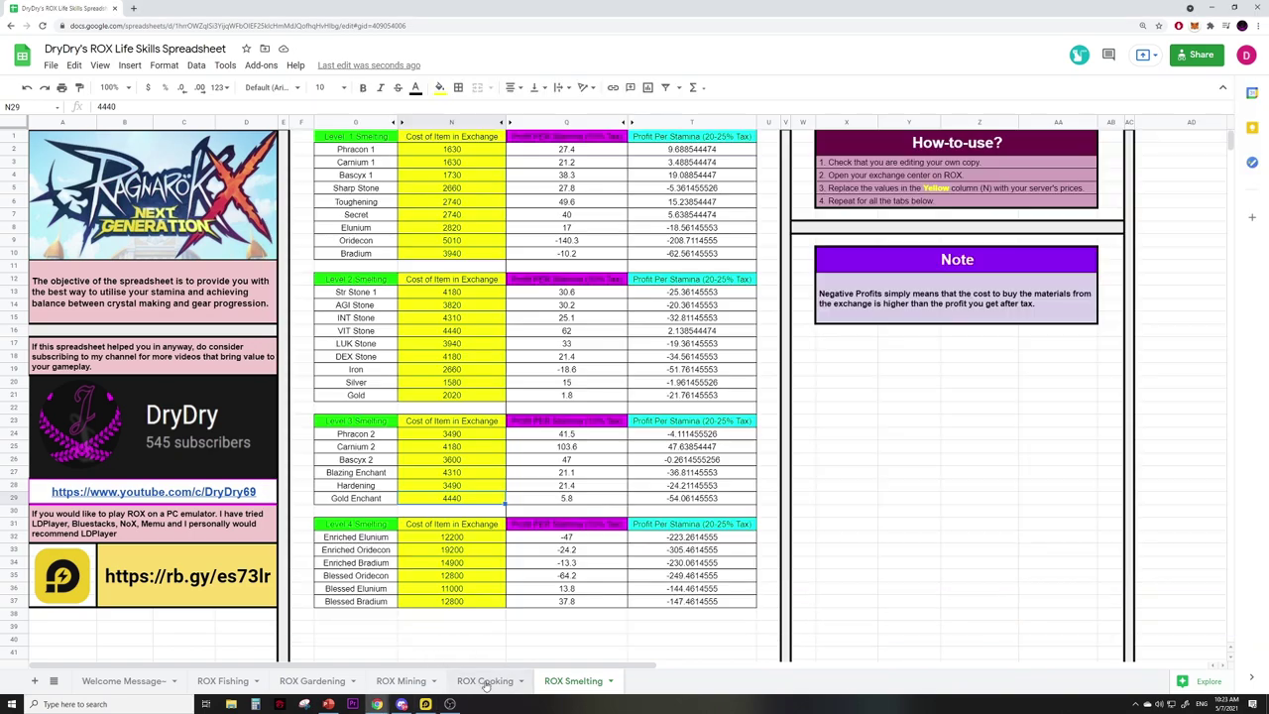
Step: Enter 357 as the cost of Mandragora Prawns 1, Nutritious Frog Meat 1 and Steamed Egg n Fish 1
{"action": "key", "text": "alt+Tab"}
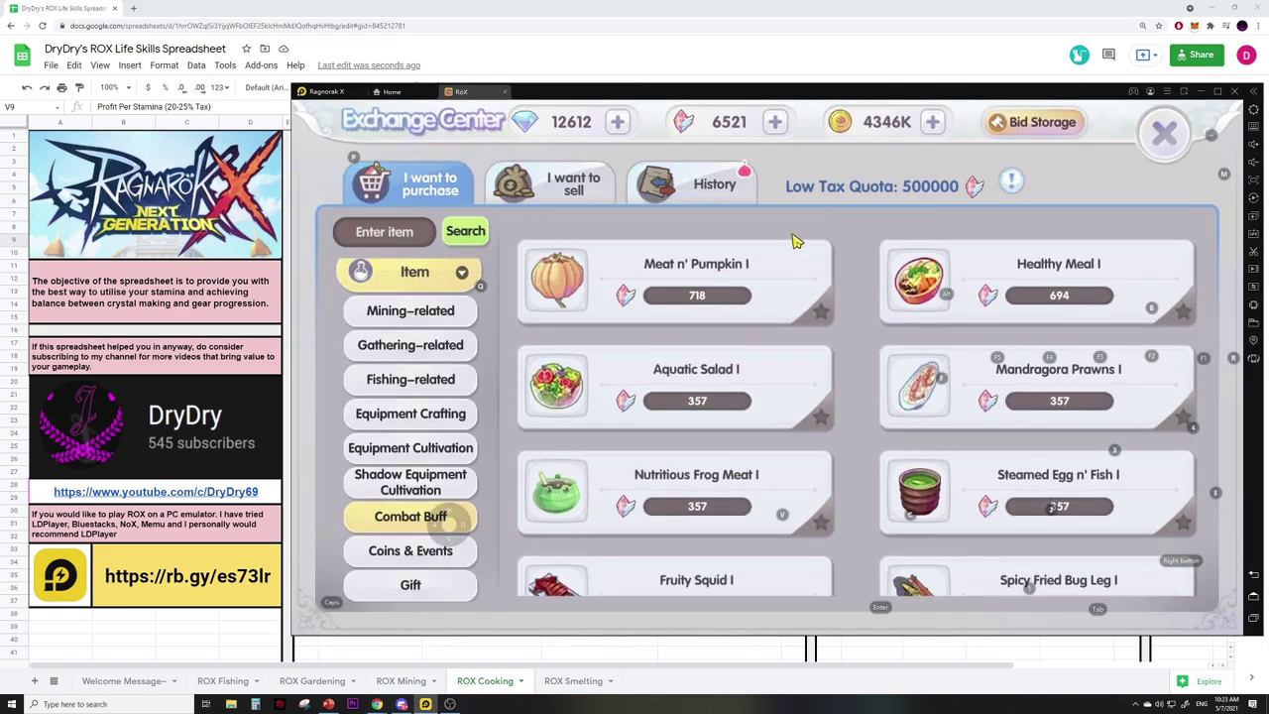
{"action": "key", "text": "alt+Tab"}
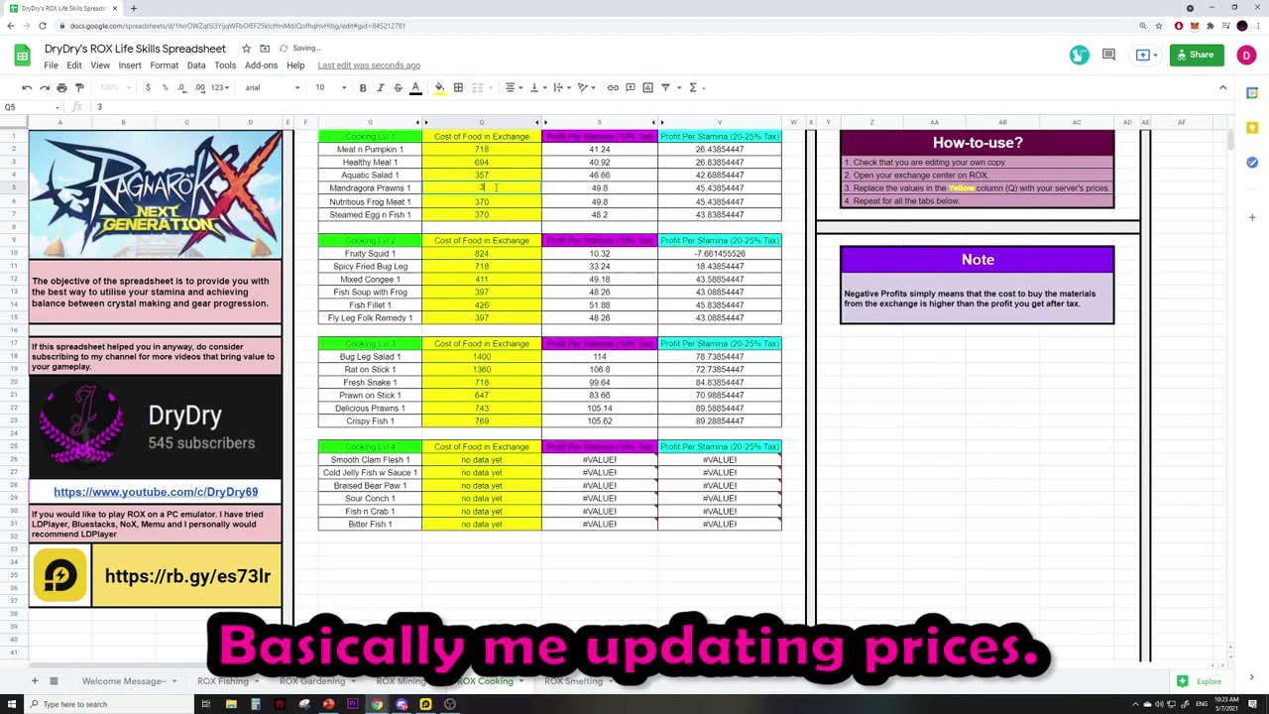
{"action": "type", "text": "357"}
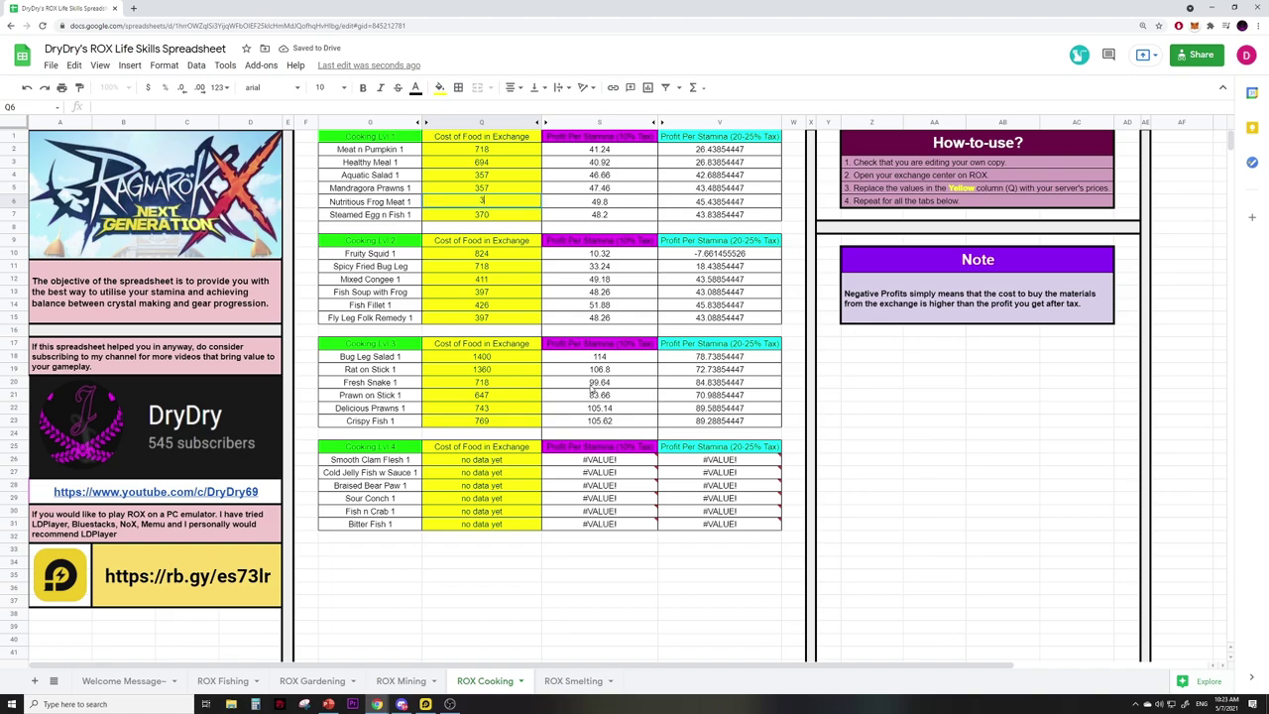
{"action": "key", "text": "Return"}
{"action": "type", "text": "357"}
{"action": "key", "text": "Return"}
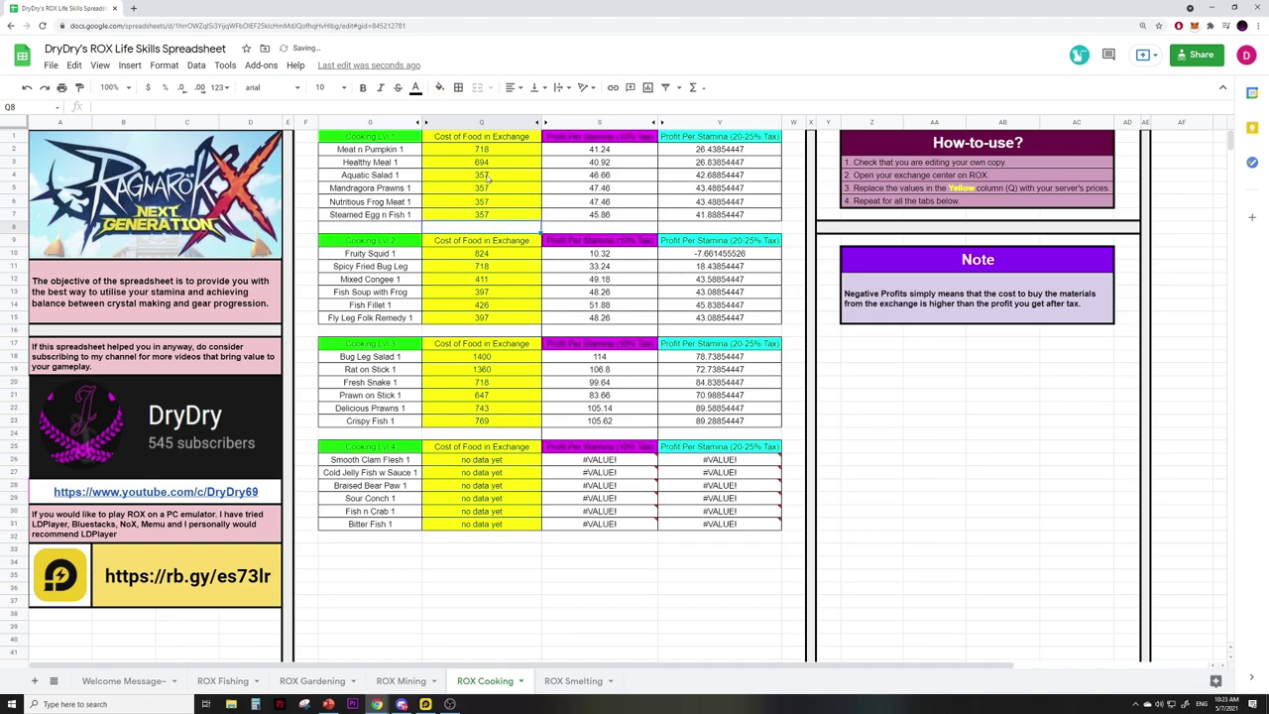
{"action": "left_click", "coordinate": [497, 152]}
Step: In the game, close the Exchange Center and show the Ro Life skills overview
{"action": "left_click", "coordinate": [425, 703]}
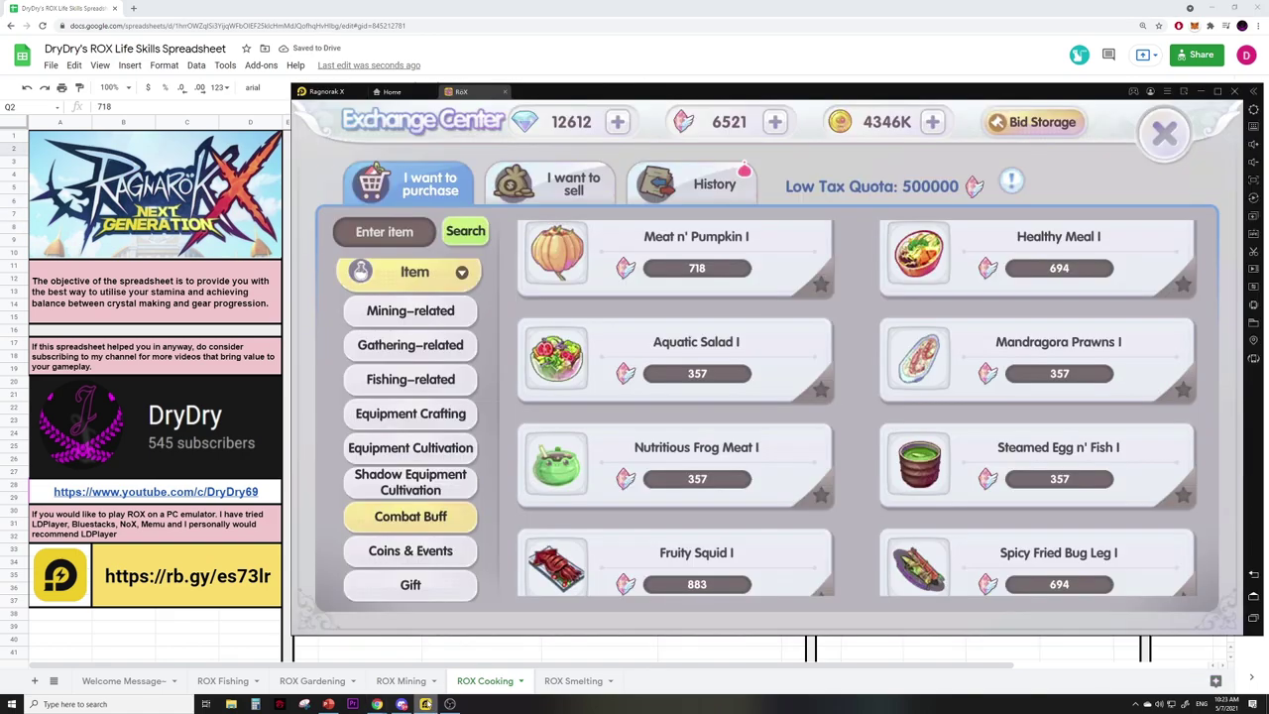
{"action": "left_click", "coordinate": [1184, 137]}
{"action": "left_click", "coordinate": [1121, 464]}
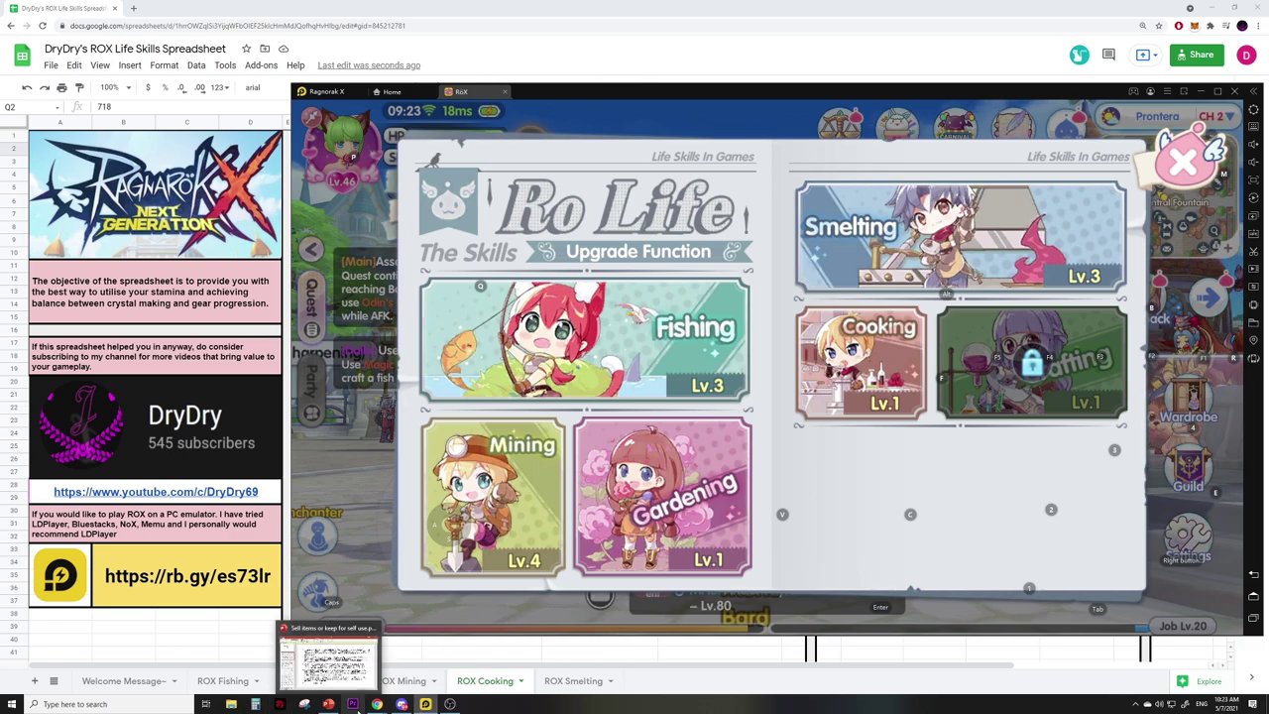
Step: Review Level 3 fishing profits, including Emberfish's formula, then Level 1 gardening profits
{"action": "mouse_move", "coordinate": [377, 704]}
{"action": "left_click", "coordinate": [428, 664]}
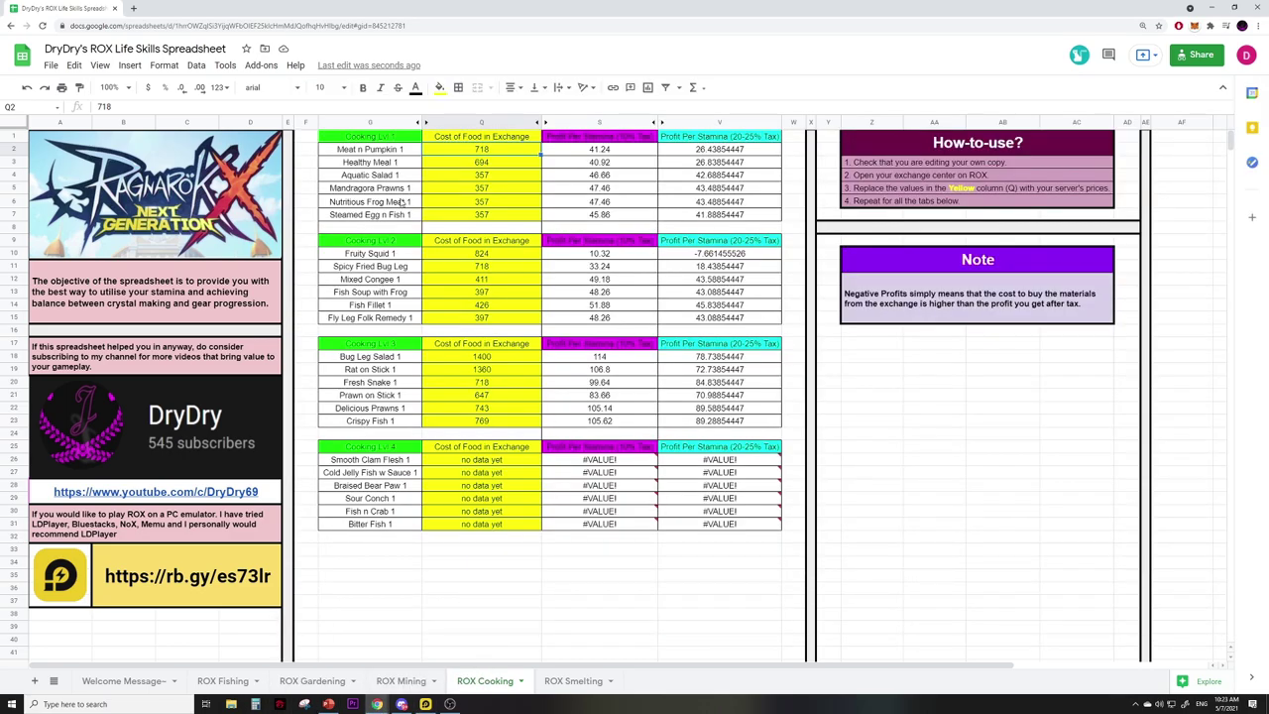
{"action": "left_click", "coordinate": [222, 681]}
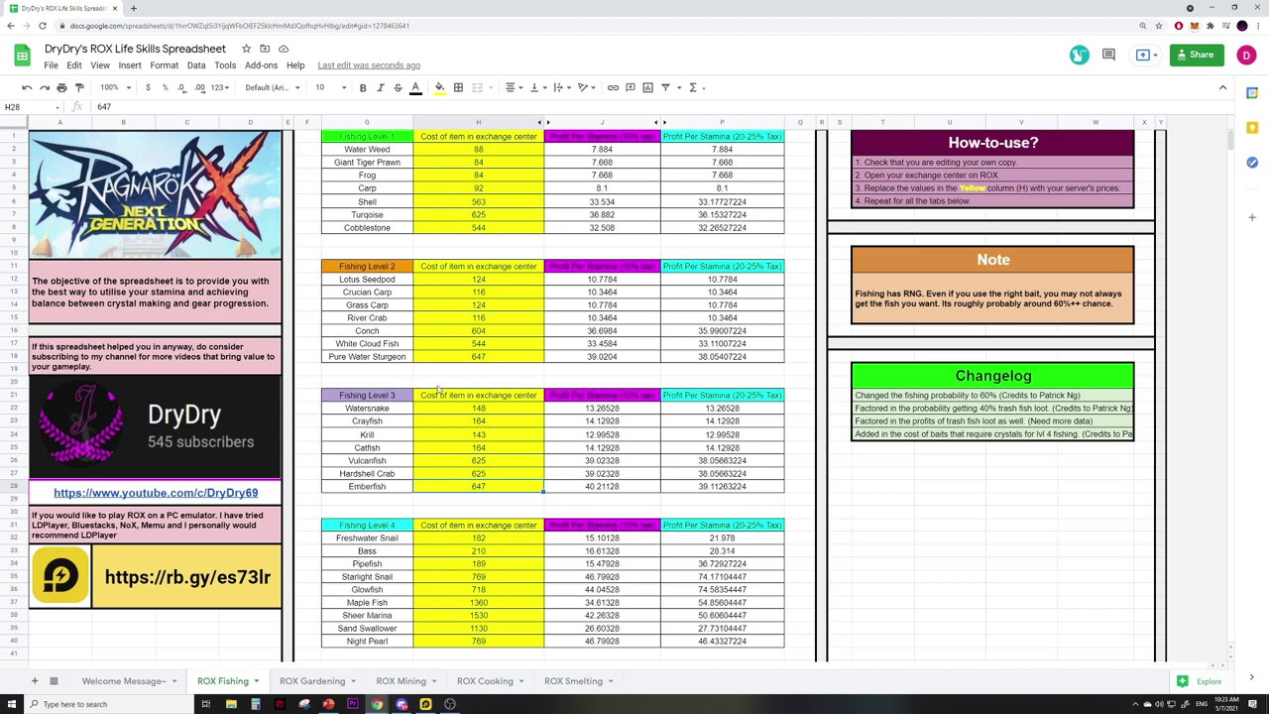
{"action": "left_click_drag", "start_coordinate": [623, 410], "coordinate": [612, 487]}
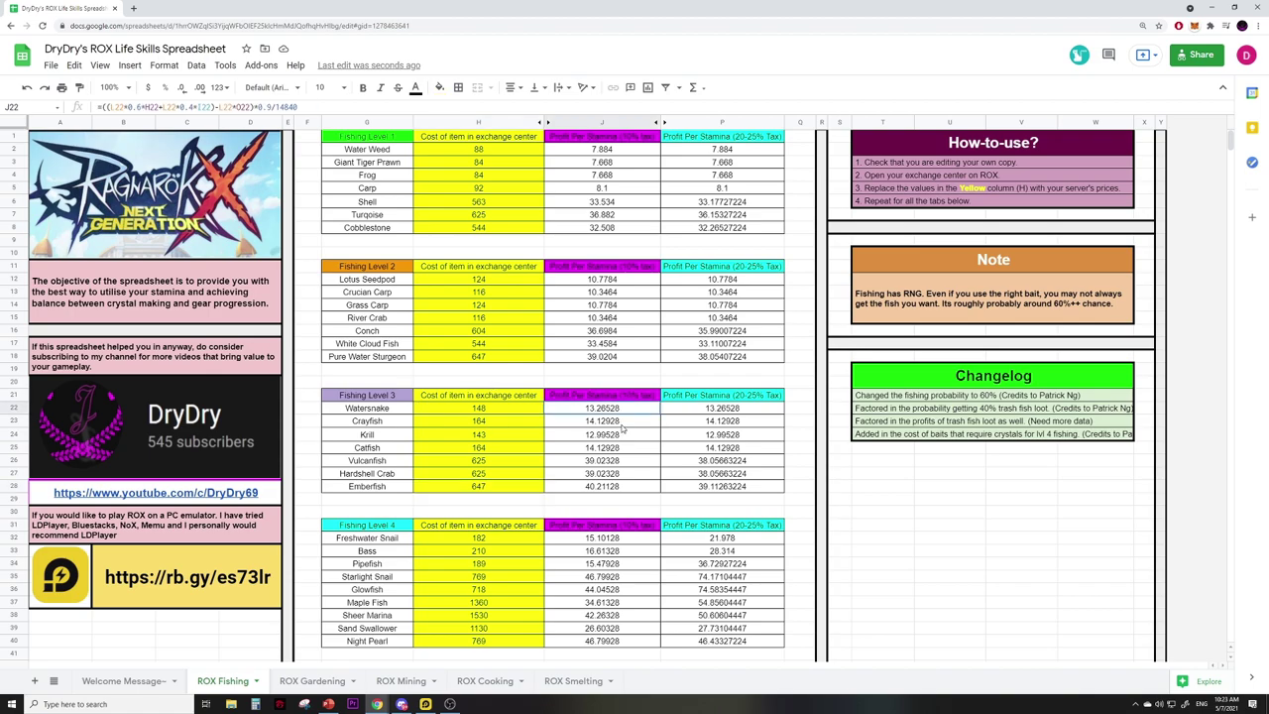
{"action": "left_click", "coordinate": [613, 489]}
{"action": "left_click", "coordinate": [312, 681]}
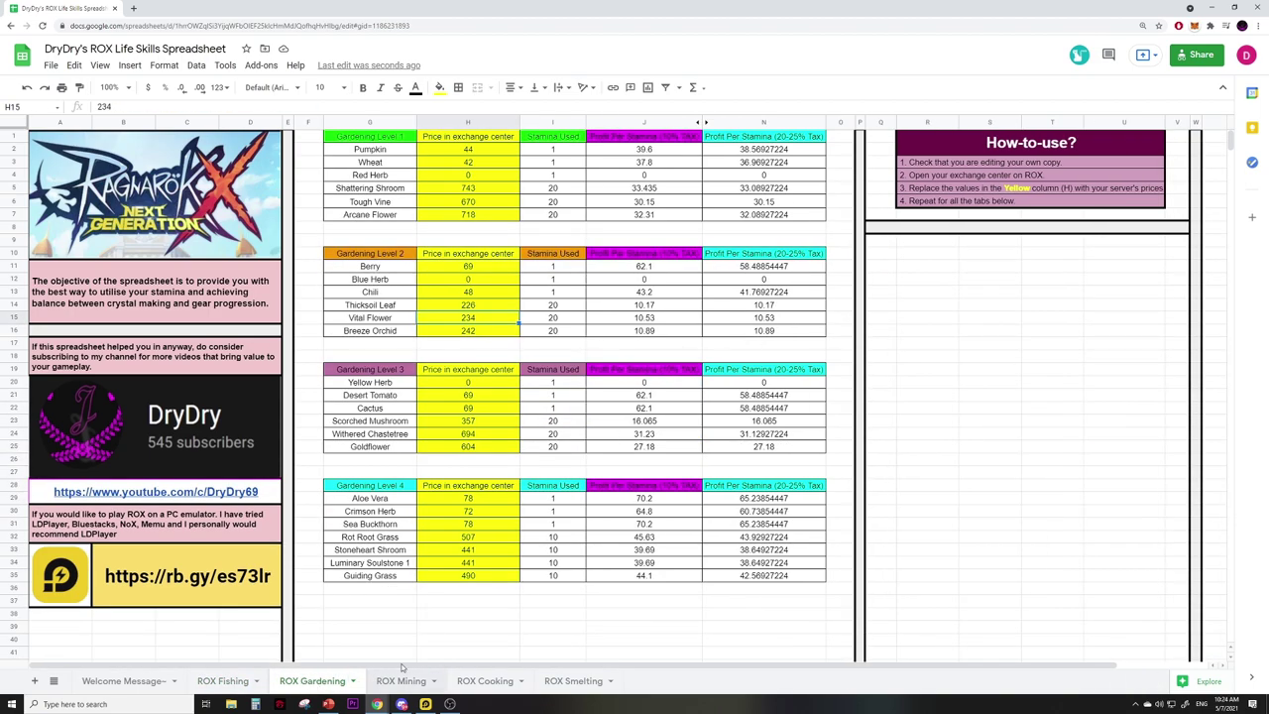
{"action": "left_click_drag", "start_coordinate": [650, 148], "coordinate": [655, 218]}
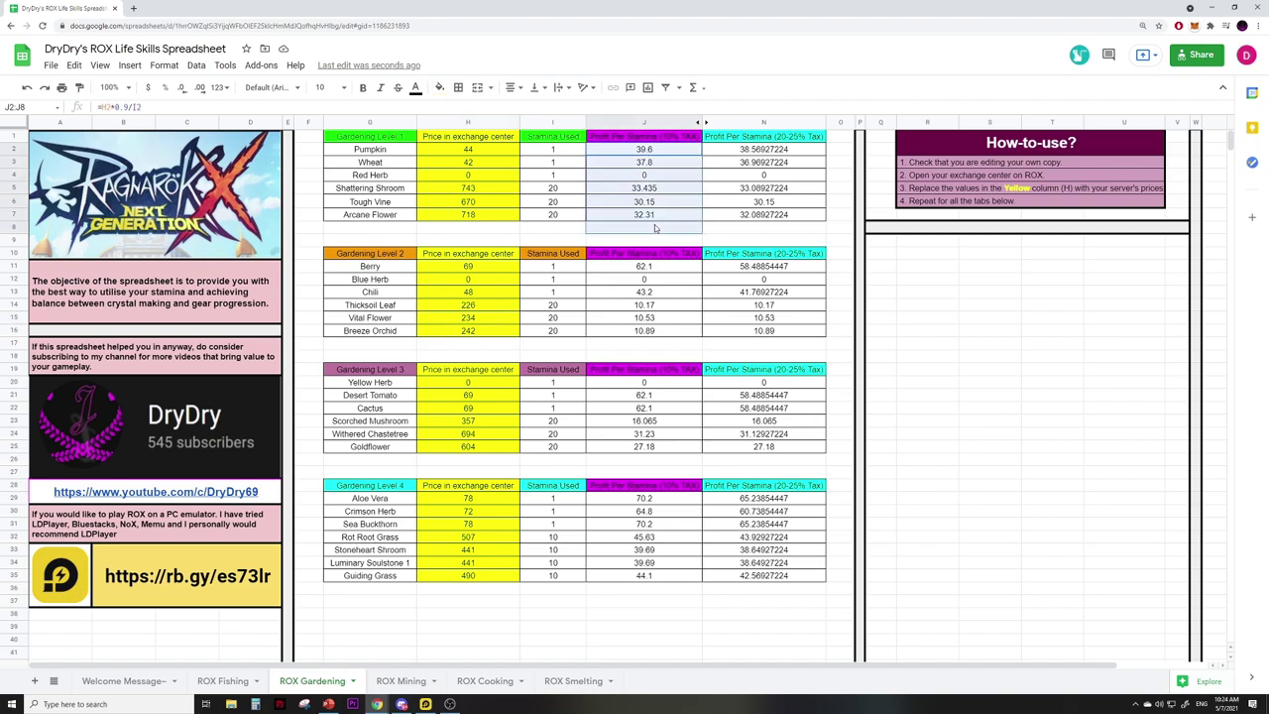
Step: Check the ROX Mining sheet and Level 1 cooking profits, including Mandragora Prawns 1's formula
{"action": "left_click", "coordinate": [401, 681]}
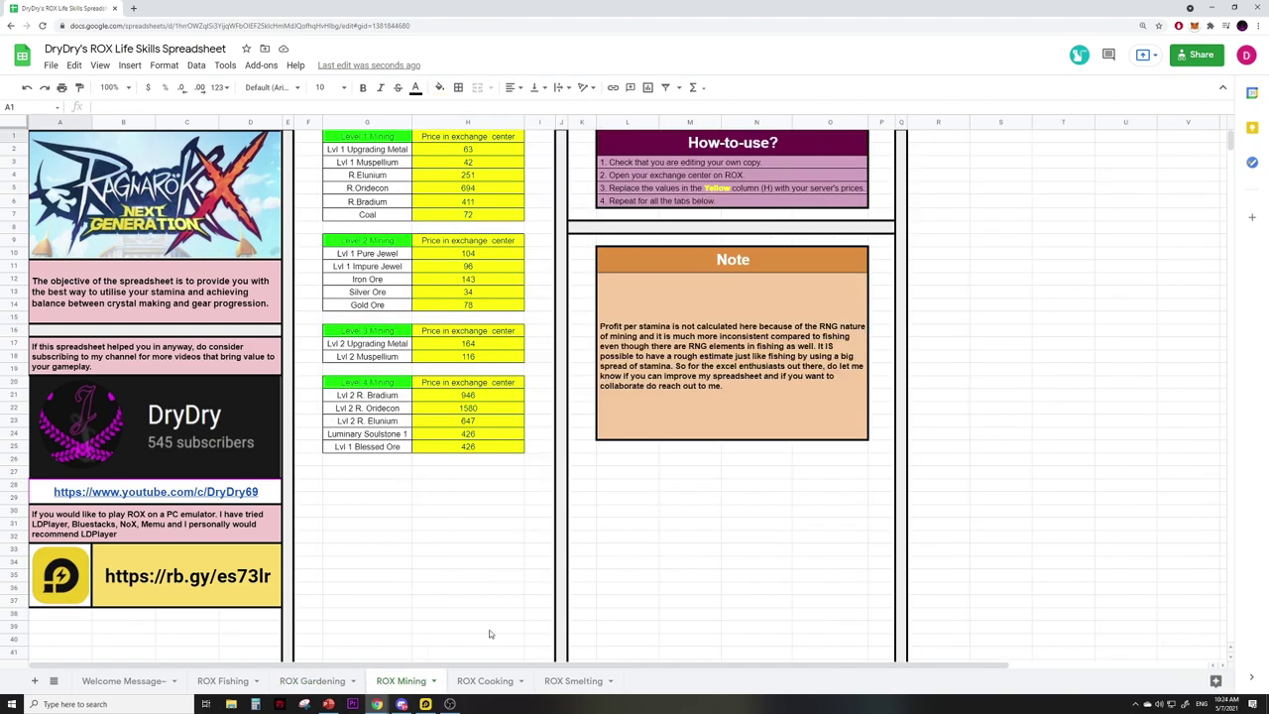
{"action": "left_click", "coordinate": [484, 681]}
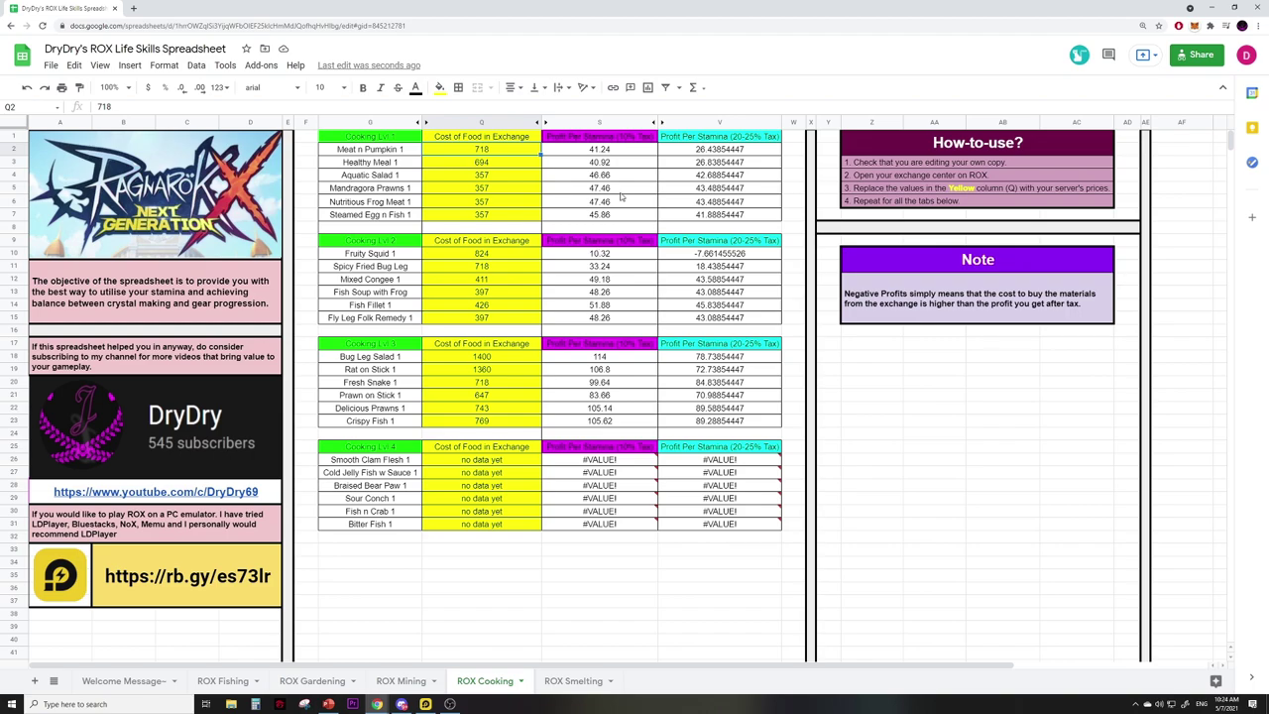
{"action": "left_click_drag", "start_coordinate": [635, 153], "coordinate": [624, 216]}
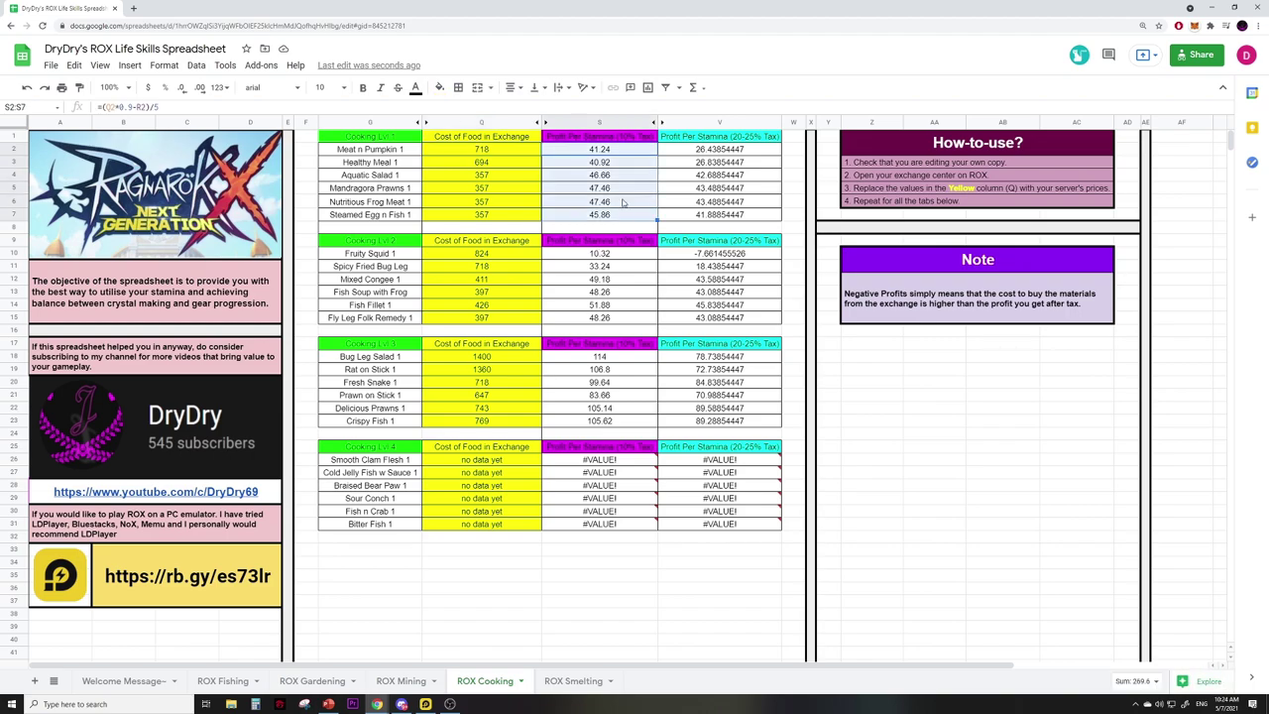
{"action": "left_click", "coordinate": [623, 188]}
Step: Compare Level 3 smelting profits on ROX Smelting, confirming Carnium 2 tops at about 47.6 per stamina
{"action": "left_click", "coordinate": [567, 682]}
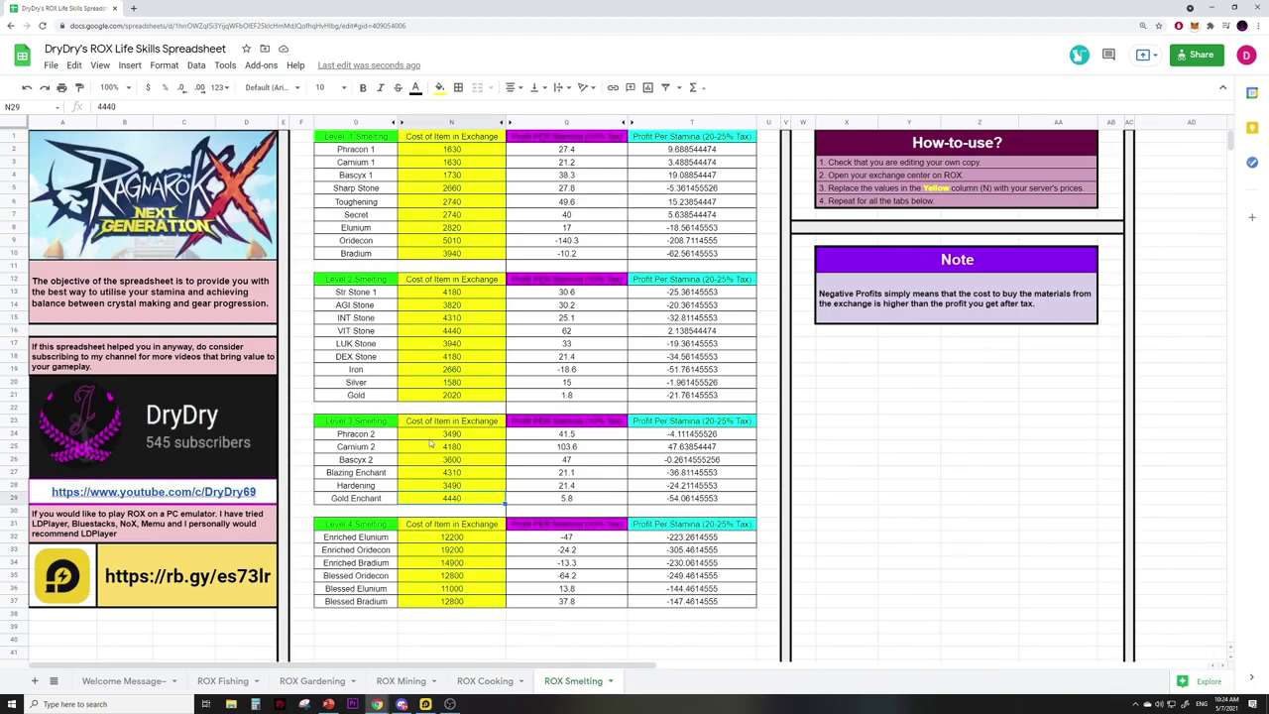
{"action": "left_click_drag", "start_coordinate": [576, 433], "coordinate": [574, 501]}
{"action": "left_click", "coordinate": [570, 455]}
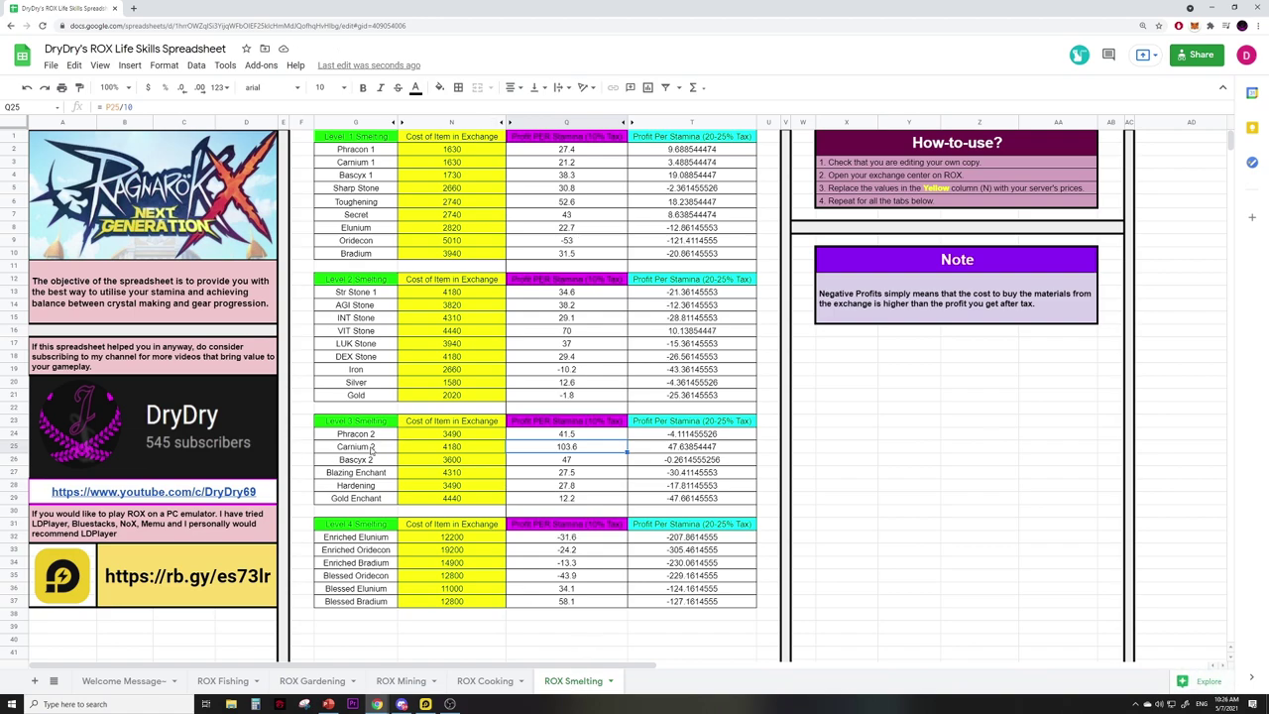
{"action": "left_click", "coordinate": [393, 449]}
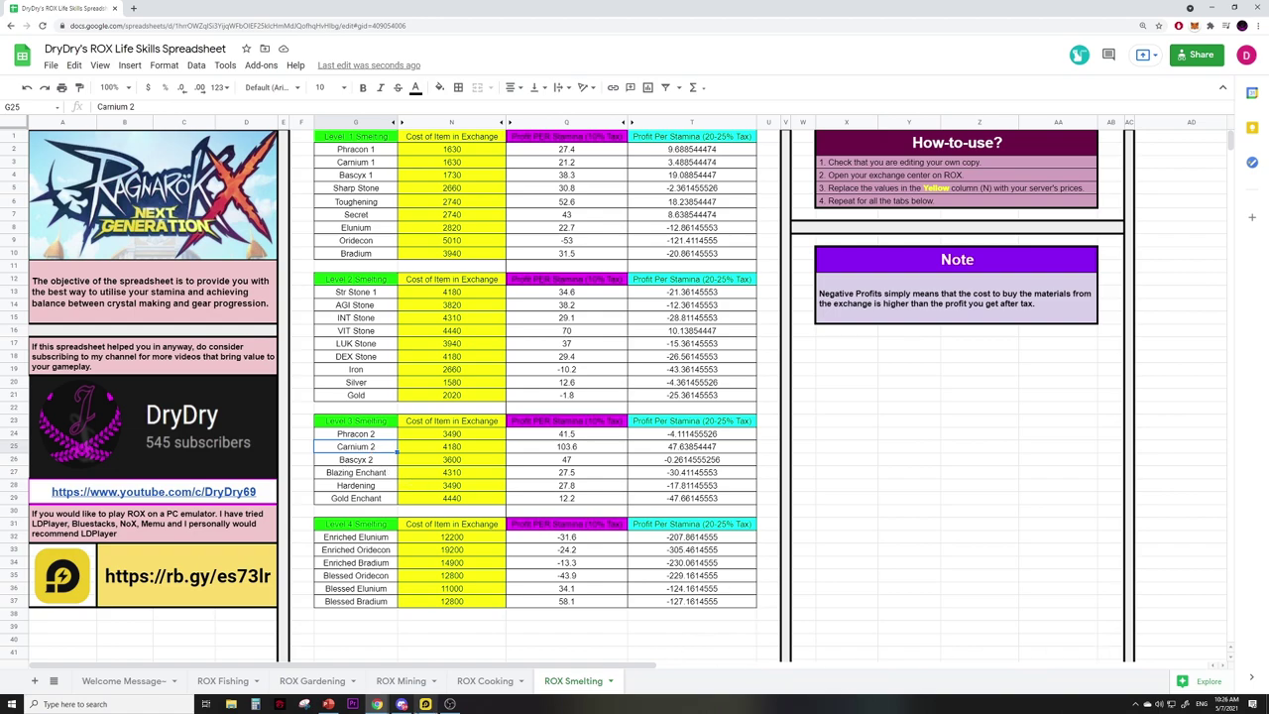
Step: Bring the game's Exchange Center mining listings back in front of the spreadsheet
{"action": "left_click", "coordinate": [449, 704]}
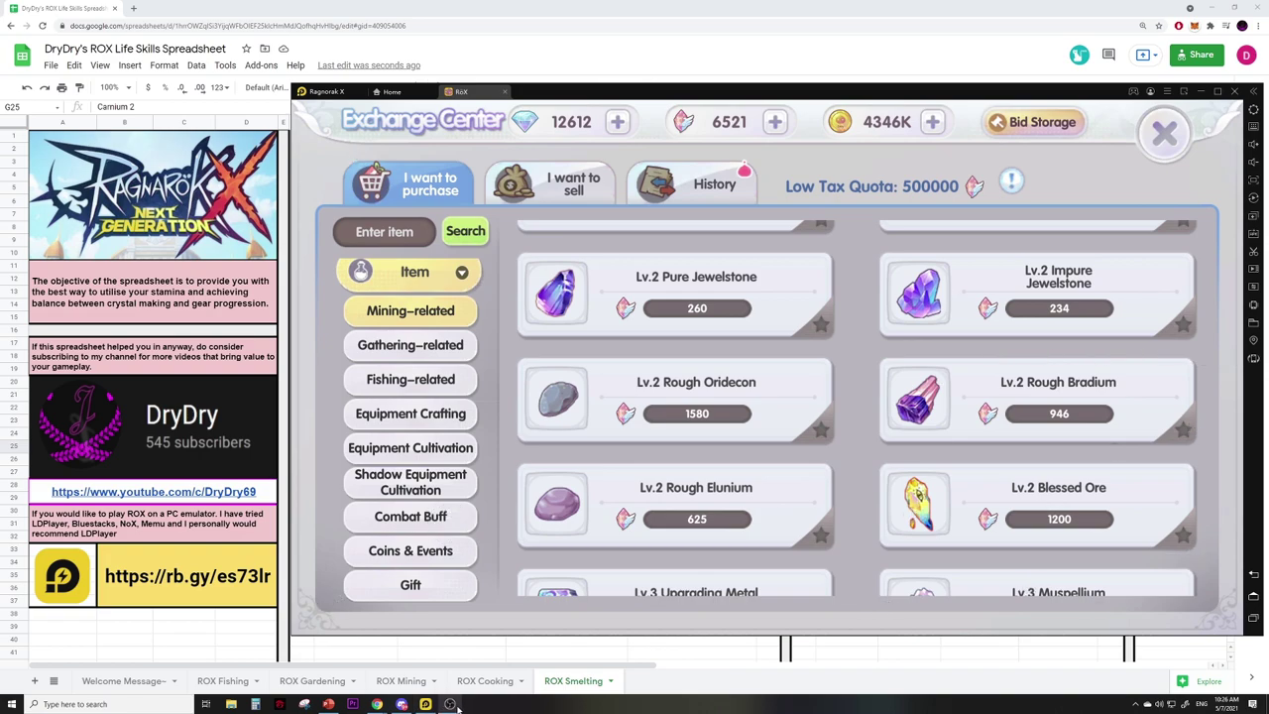